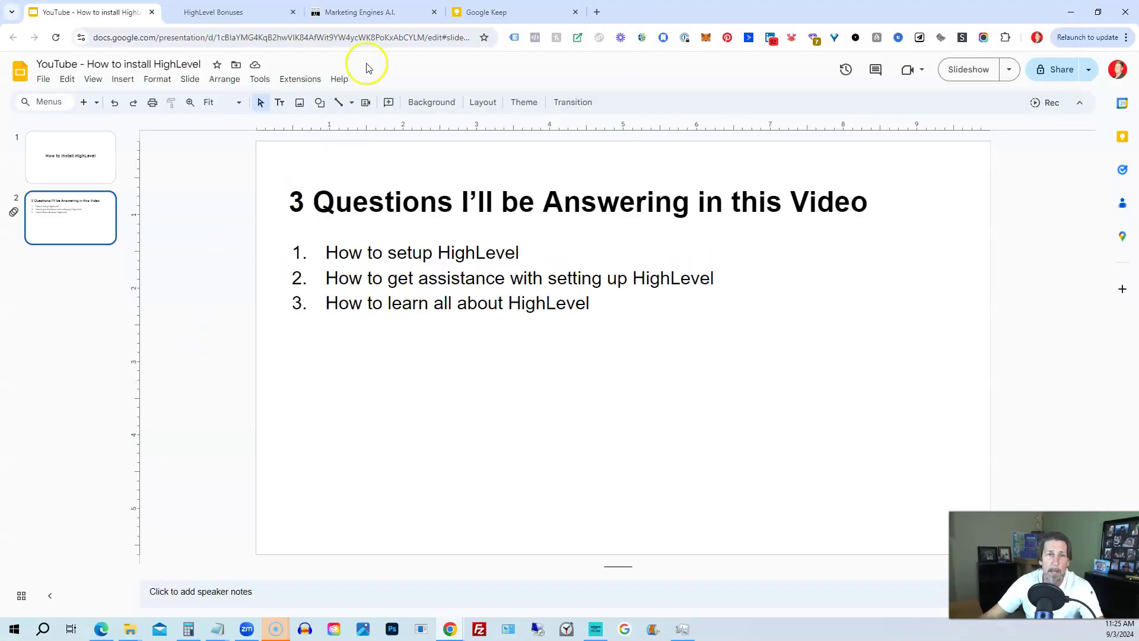
Open the Launchpad setup checklist from the Marketing Engines A.I. dashboard
{"action": "left_click", "coordinate": [368, 12]}
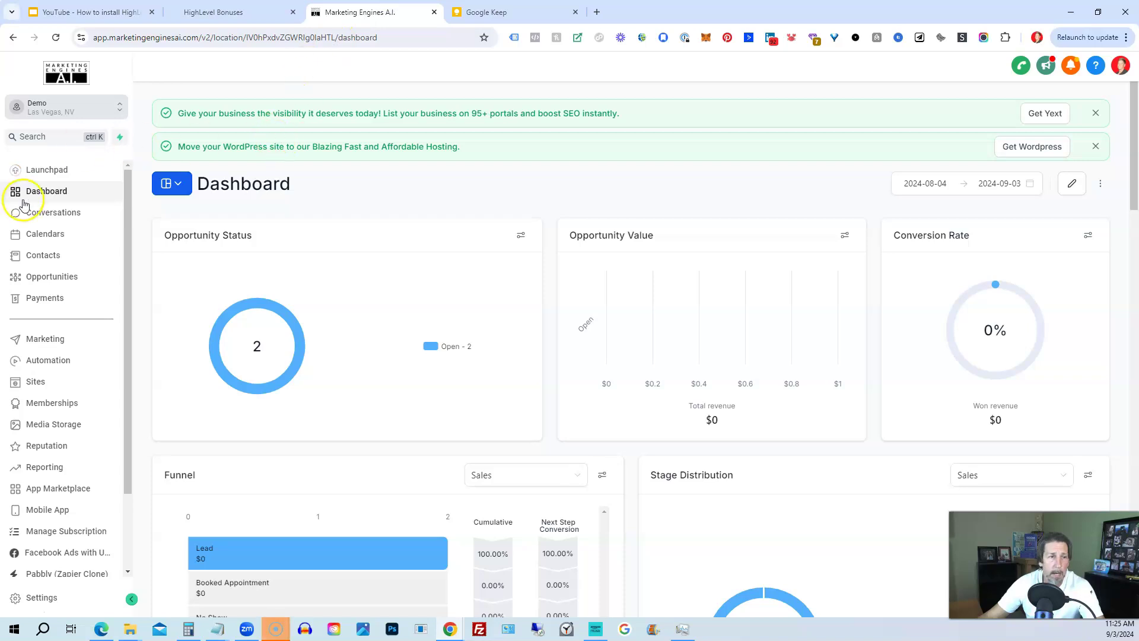
{"action": "left_click", "coordinate": [43, 173]}
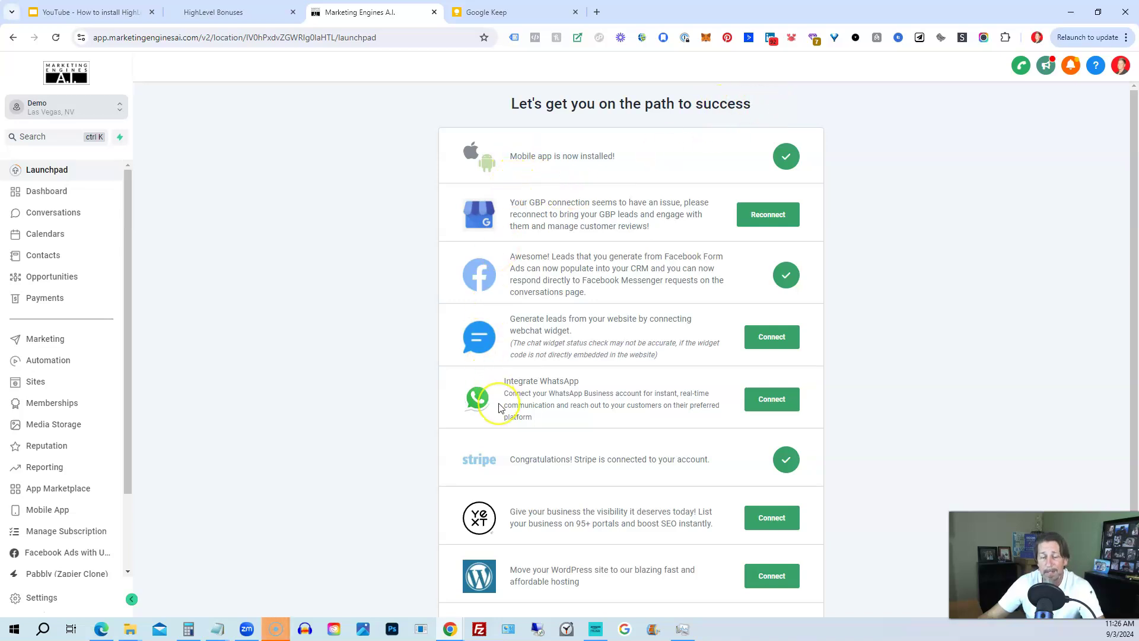
{"action": "scroll", "coordinate": [498, 401], "scroll_direction": "down", "scroll_amount": 1}
{"action": "scroll", "coordinate": [500, 405], "scroll_direction": "up", "scroll_amount": 1}
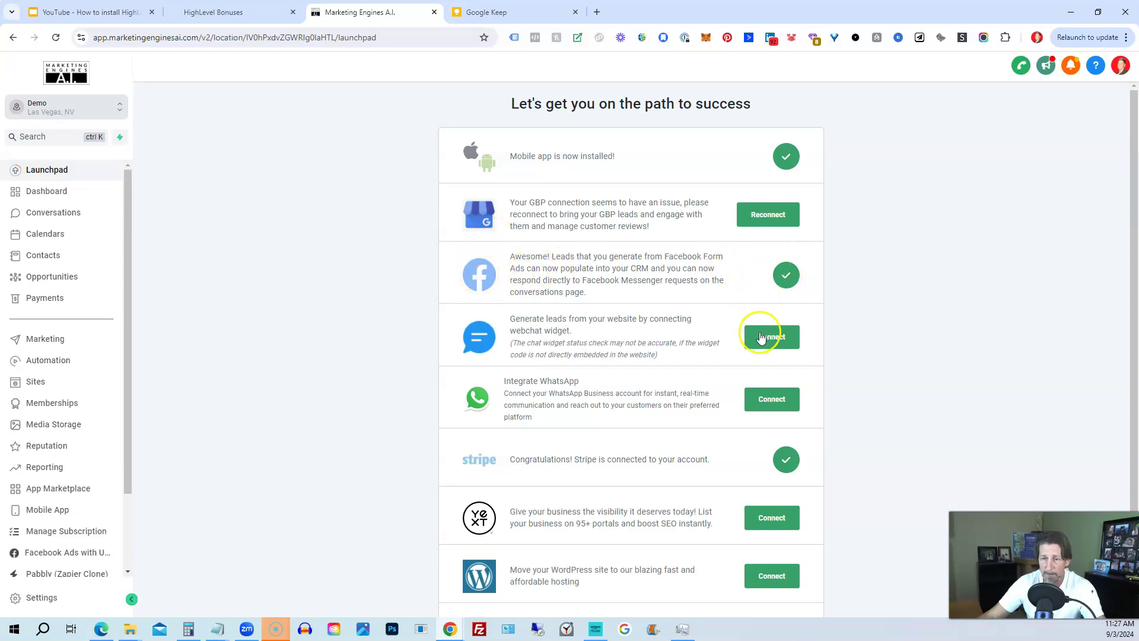
{"action": "scroll", "coordinate": [530, 313], "scroll_direction": "down", "scroll_amount": 1}
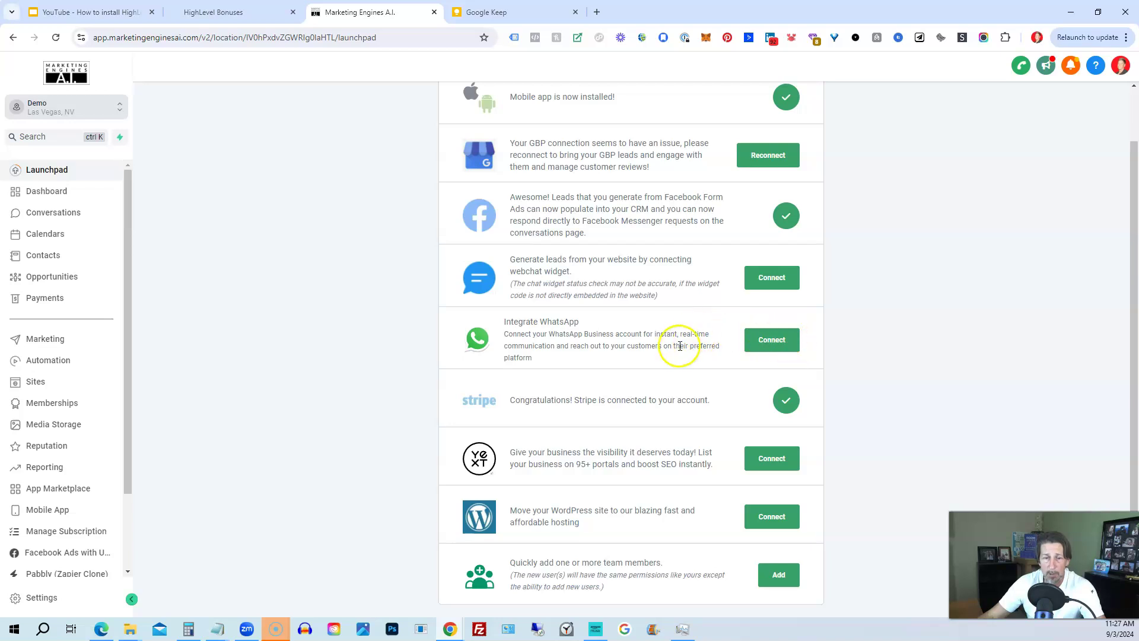
{"action": "scroll", "coordinate": [677, 352], "scroll_direction": "down", "scroll_amount": 1}
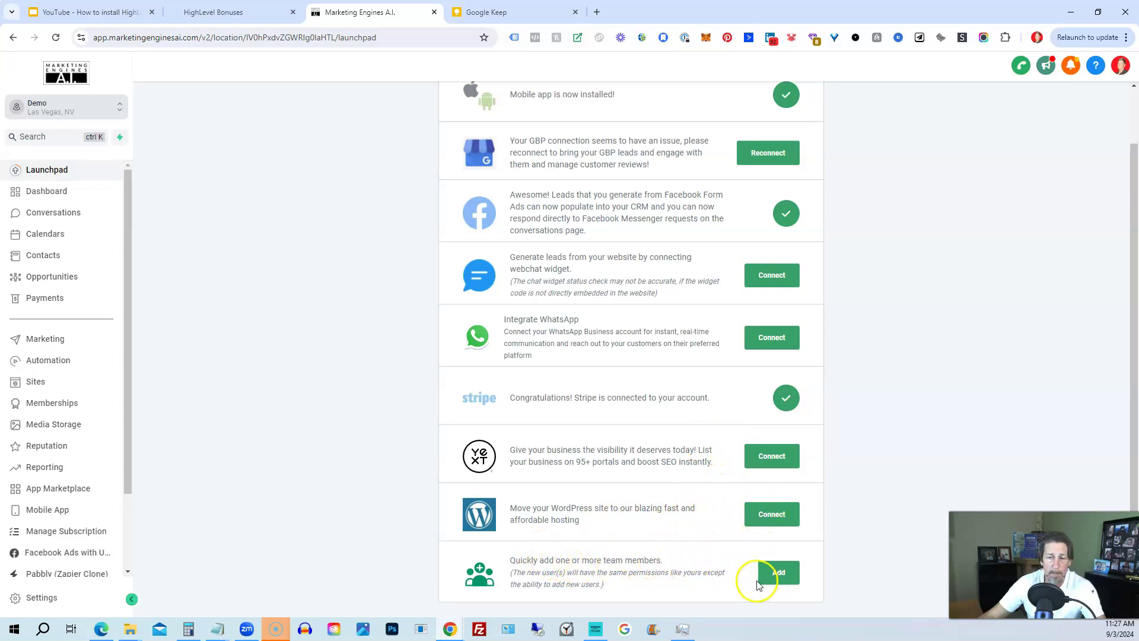
{"action": "scroll", "coordinate": [605, 449], "scroll_direction": "up", "scroll_amount": 1}
{"action": "scroll", "coordinate": [608, 450], "scroll_direction": "down", "scroll_amount": 1}
{"action": "scroll", "coordinate": [611, 294], "scroll_direction": "up", "scroll_amount": 1}
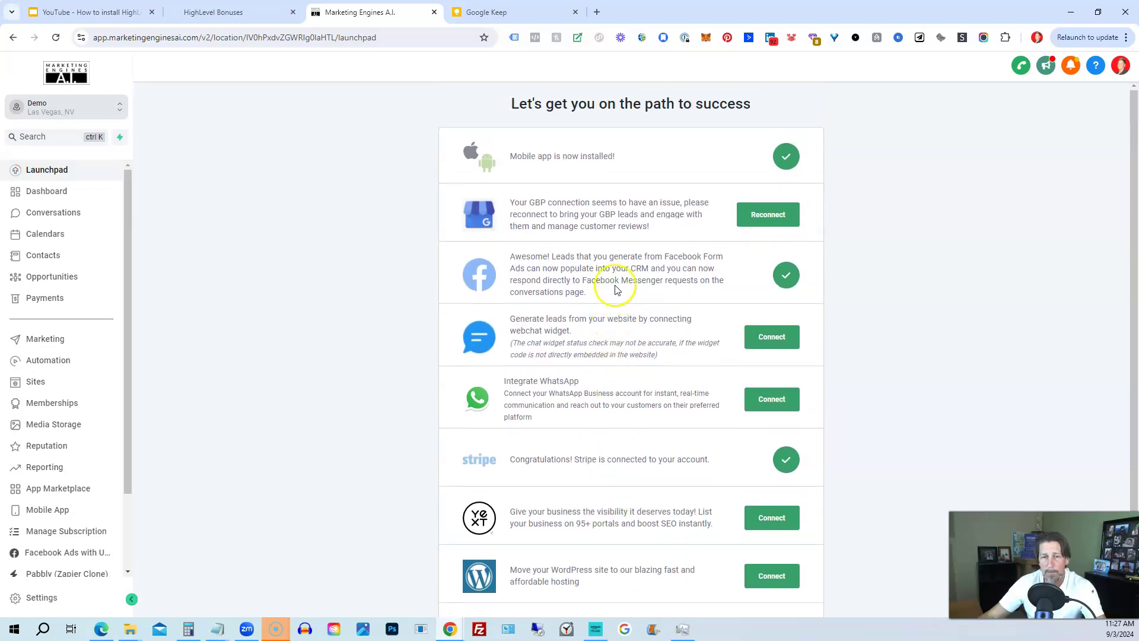
{"action": "scroll", "coordinate": [587, 409], "scroll_direction": "down", "scroll_amount": 1}
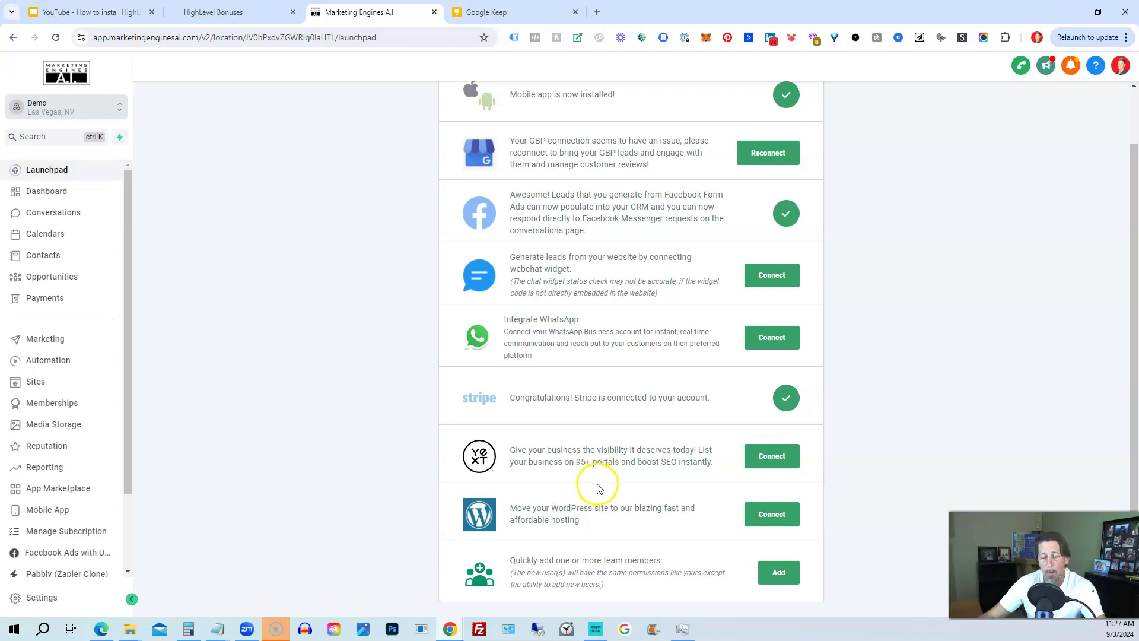
{"action": "scroll", "coordinate": [595, 397], "scroll_direction": "up", "scroll_amount": 1}
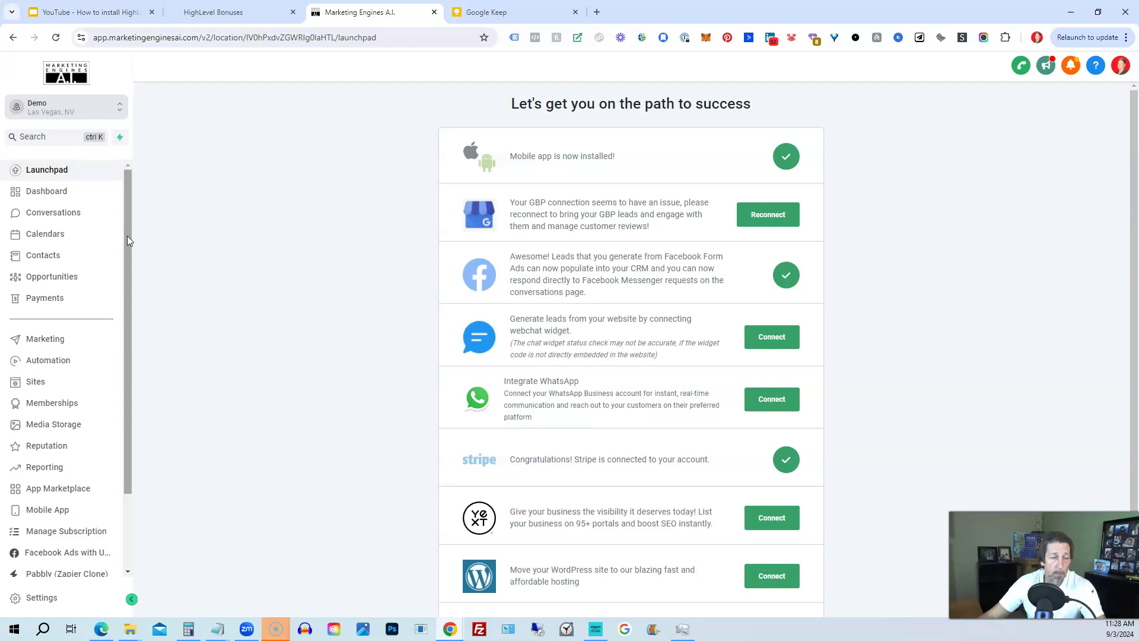
{"action": "left_click_drag", "start_coordinate": [127, 236], "coordinate": [125, 353]}
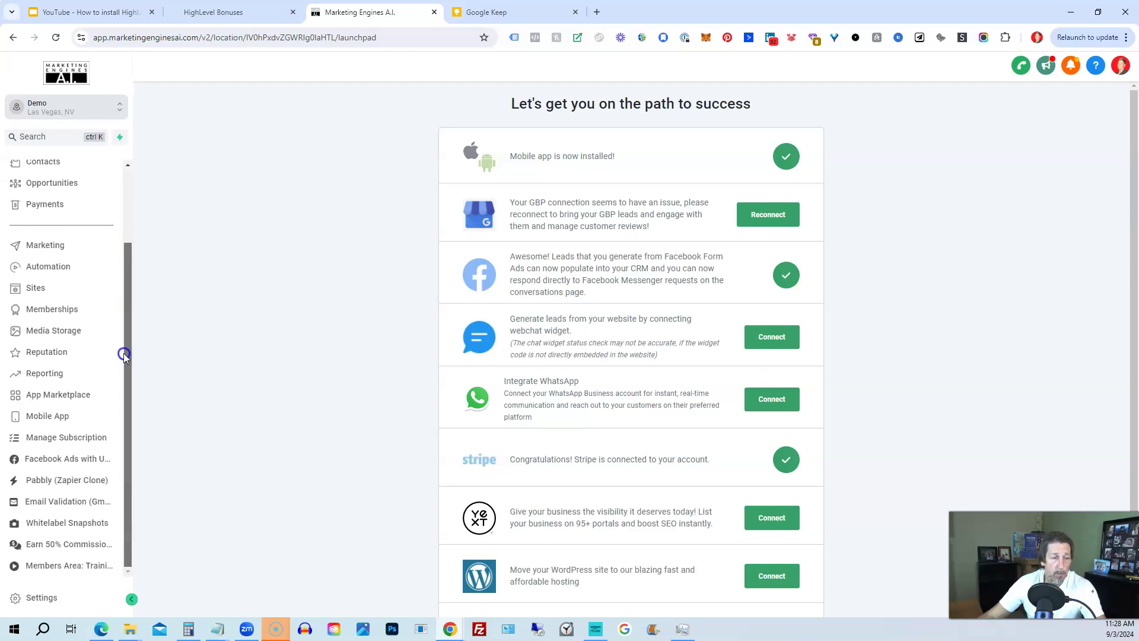
Open Business Profile settings and select the business email and website addresses
{"action": "left_click", "coordinate": [57, 596]}
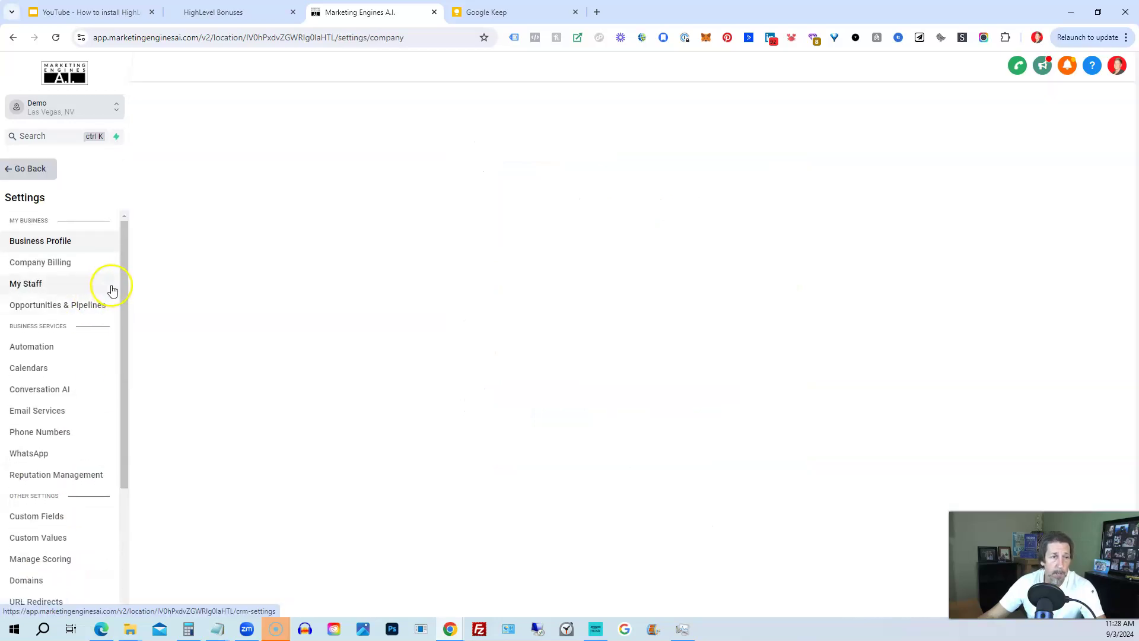
{"action": "left_click", "coordinate": [107, 247]}
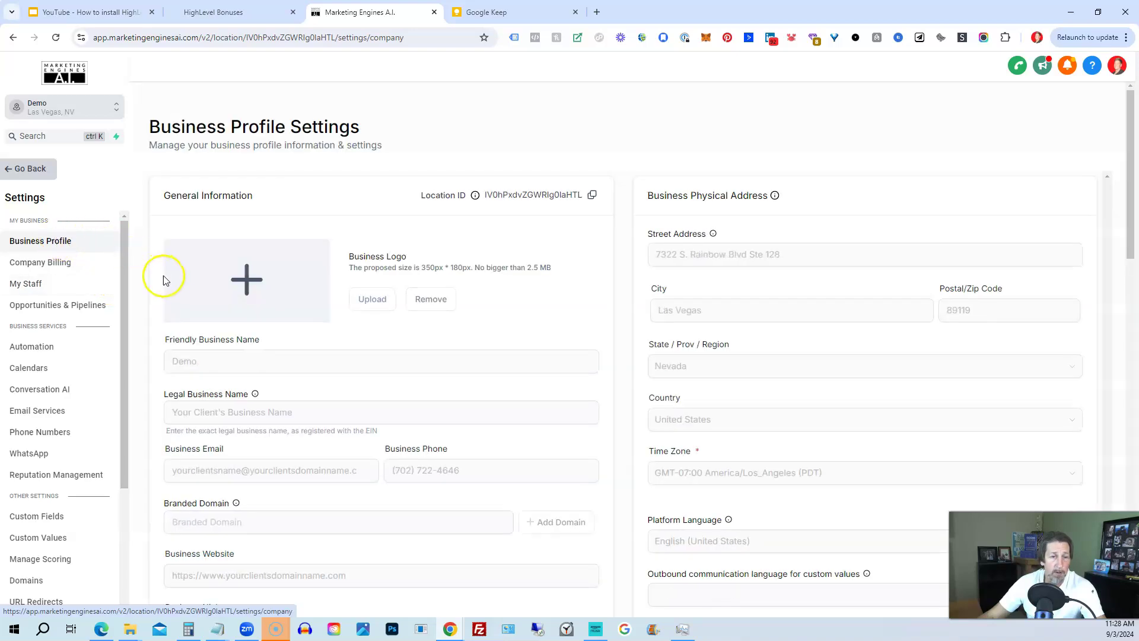
{"action": "scroll", "coordinate": [249, 367], "scroll_direction": "down", "scroll_amount": 1}
{"action": "scroll", "coordinate": [233, 348], "scroll_direction": "down", "scroll_amount": 1}
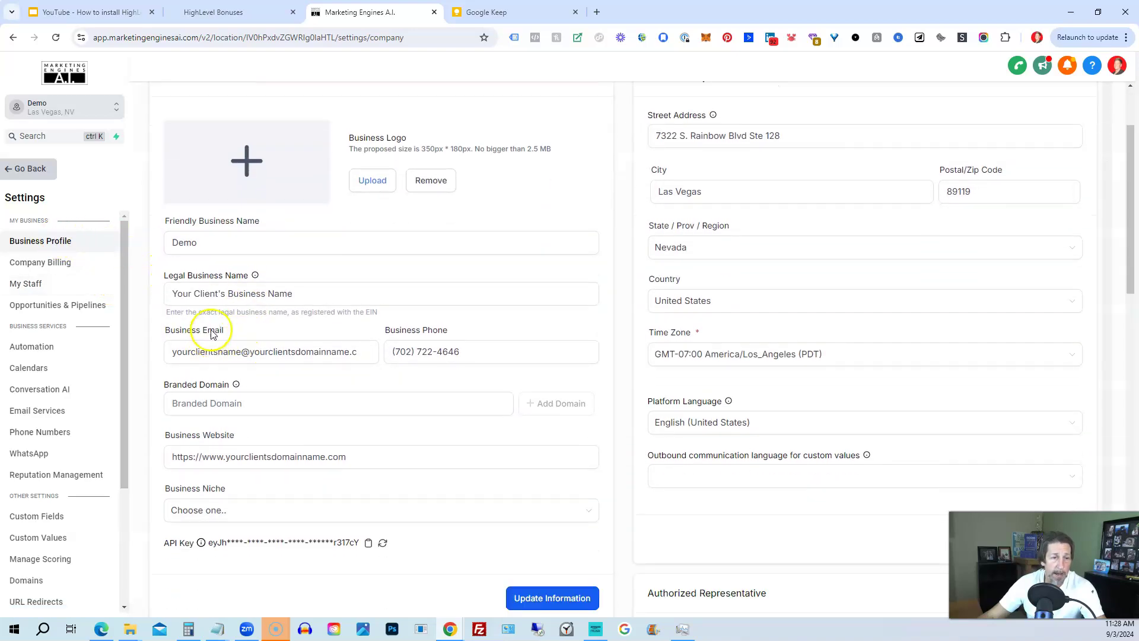
{"action": "left_click", "coordinate": [172, 352]}
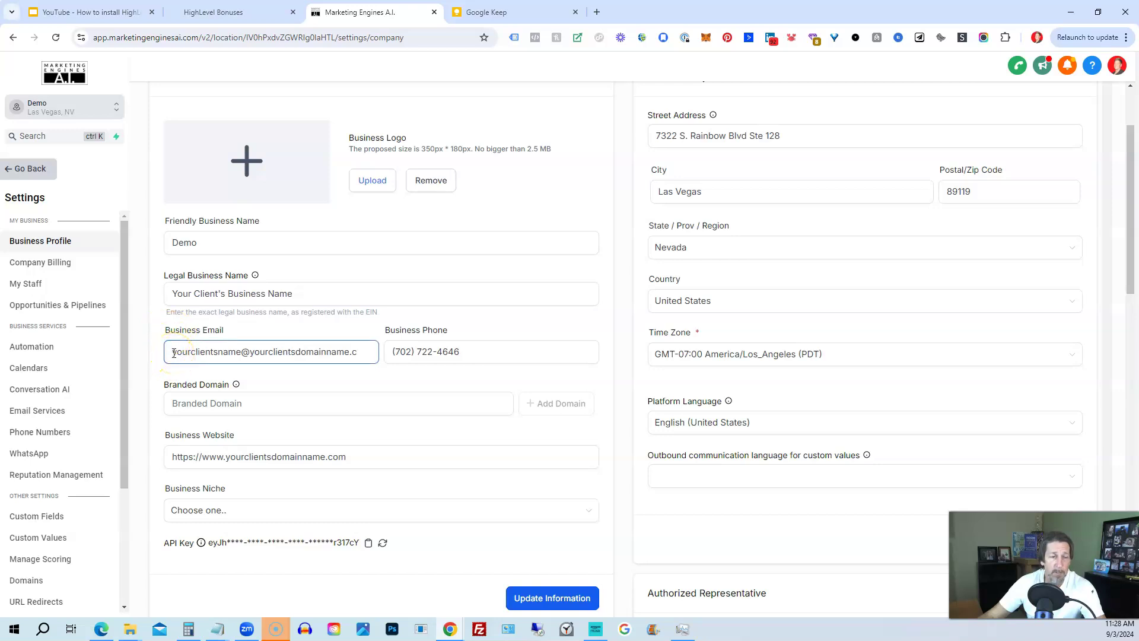
{"action": "left_click_drag", "start_coordinate": [172, 352], "coordinate": [383, 359]}
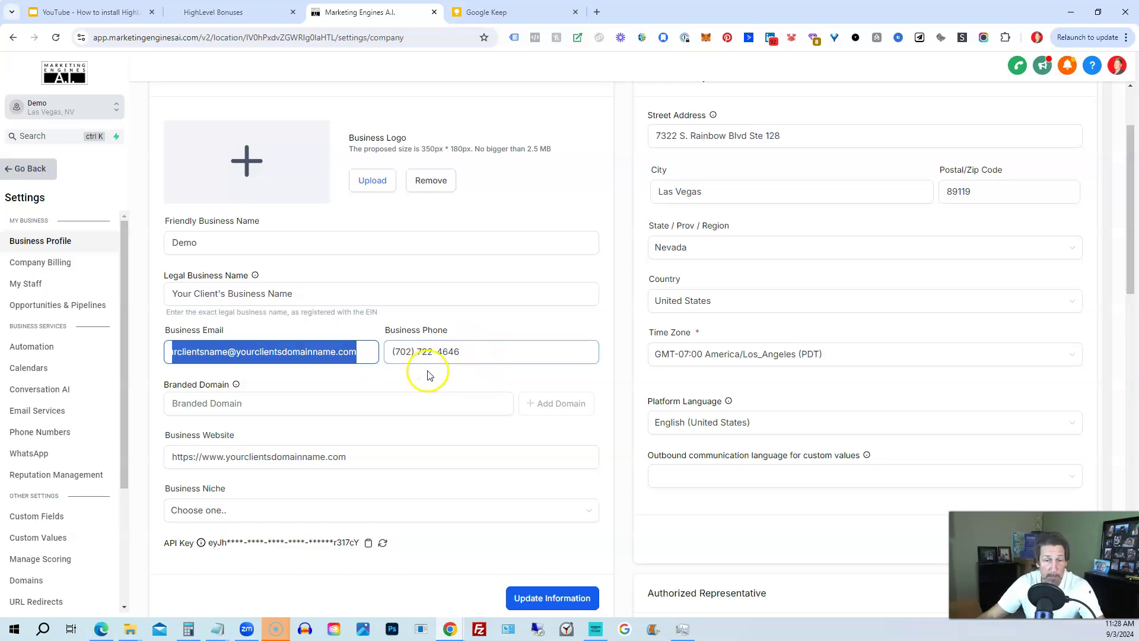
{"action": "scroll", "coordinate": [304, 356], "scroll_direction": "down", "scroll_amount": 1}
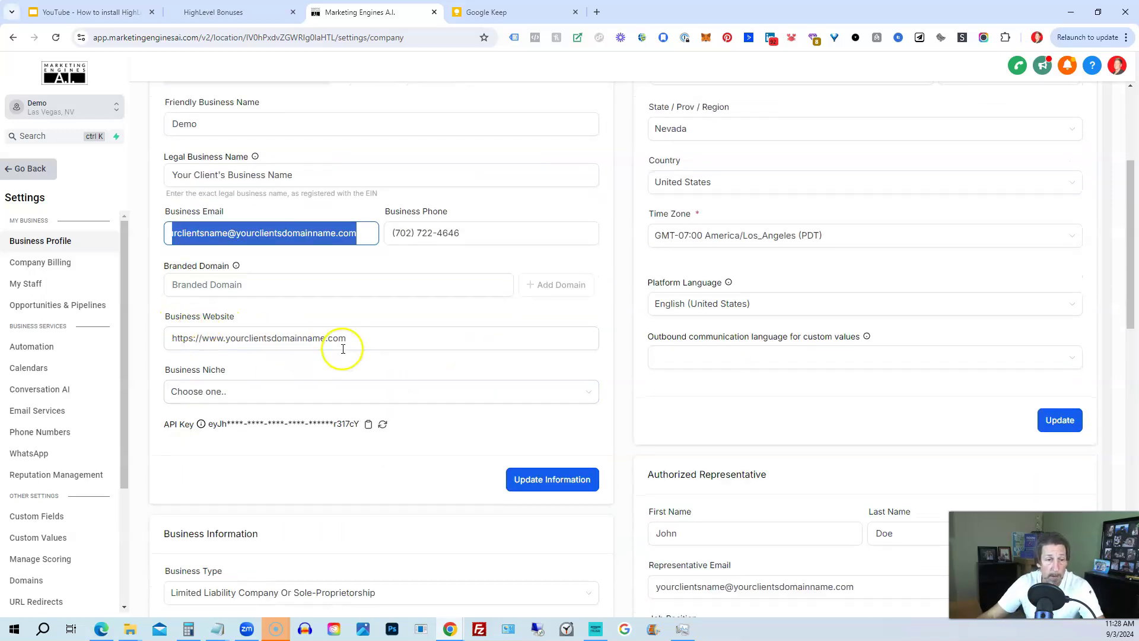
{"action": "left_click_drag", "start_coordinate": [344, 338], "coordinate": [161, 350]}
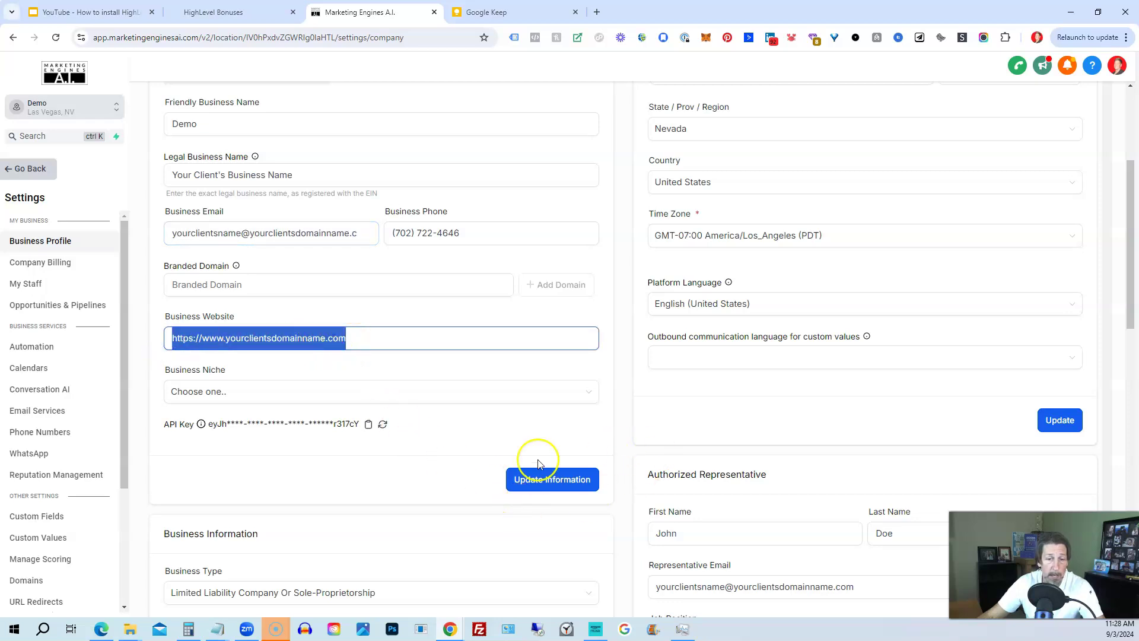
{"action": "scroll", "coordinate": [495, 483], "scroll_direction": "down", "scroll_amount": 2}
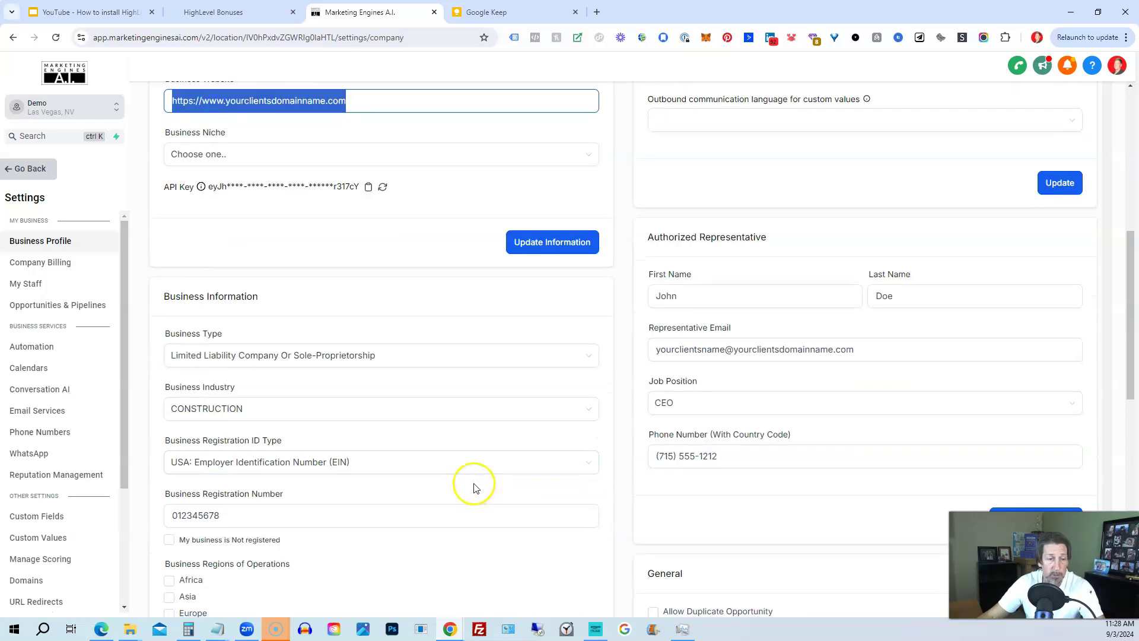
{"action": "scroll", "coordinate": [474, 486], "scroll_direction": "down", "scroll_amount": 3}
{"action": "scroll", "coordinate": [474, 483], "scroll_direction": "down", "scroll_amount": 2}
{"action": "scroll", "coordinate": [474, 481], "scroll_direction": "down", "scroll_amount": 1}
{"action": "scroll", "coordinate": [474, 480], "scroll_direction": "down", "scroll_amount": 1}
{"action": "scroll", "coordinate": [474, 480], "scroll_direction": "up", "scroll_amount": 3}
{"action": "scroll", "coordinate": [477, 476], "scroll_direction": "up", "scroll_amount": 2}
{"action": "scroll", "coordinate": [478, 472], "scroll_direction": "up", "scroll_amount": 2}
{"action": "scroll", "coordinate": [478, 507], "scroll_direction": "up", "scroll_amount": 3}
{"action": "scroll", "coordinate": [445, 481], "scroll_direction": "up", "scroll_amount": 1}
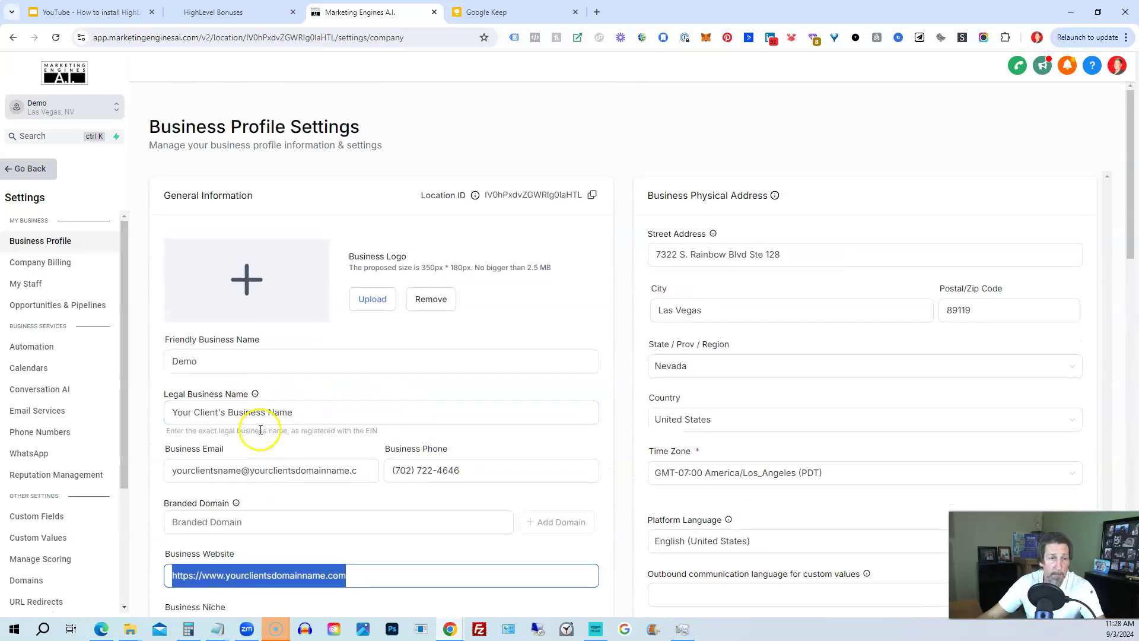
{"action": "scroll", "coordinate": [261, 428], "scroll_direction": "down", "scroll_amount": 2}
{"action": "scroll", "coordinate": [268, 368], "scroll_direction": "up", "scroll_amount": 1}
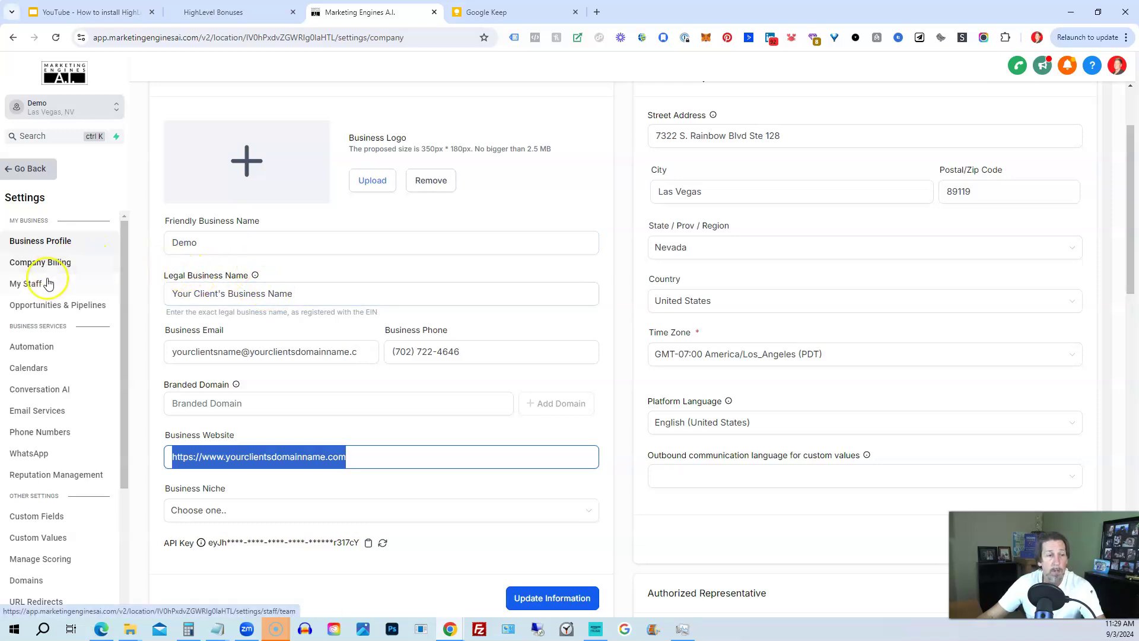
Start a dedicated sending domain from staff settings and focus the empty domain field
{"action": "left_click", "coordinate": [29, 283]}
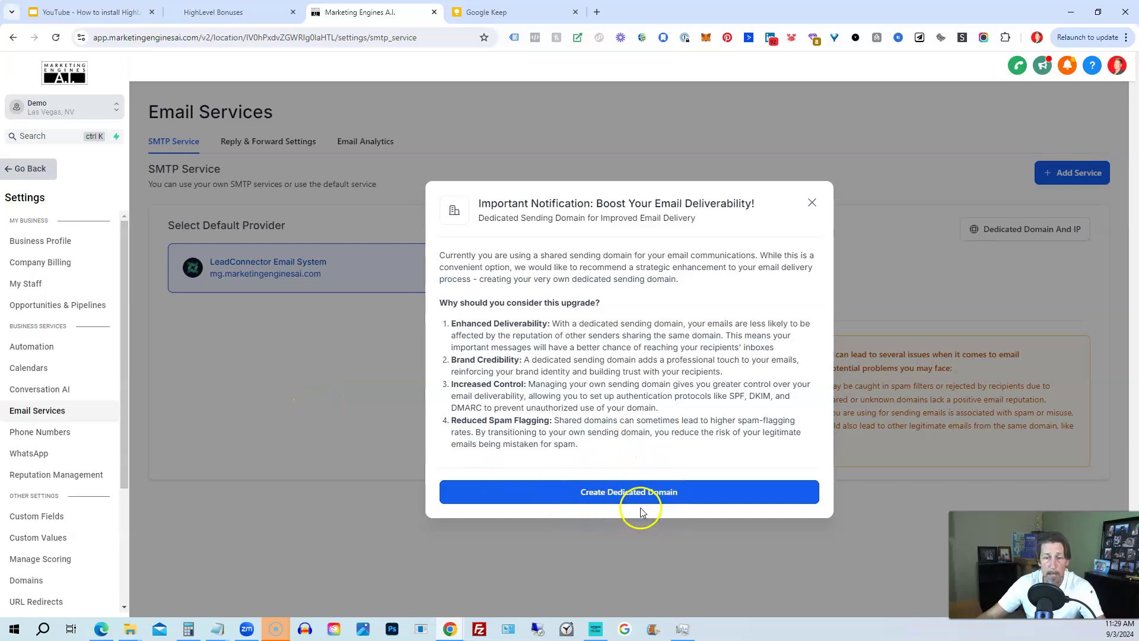
{"action": "left_click", "coordinate": [603, 495]}
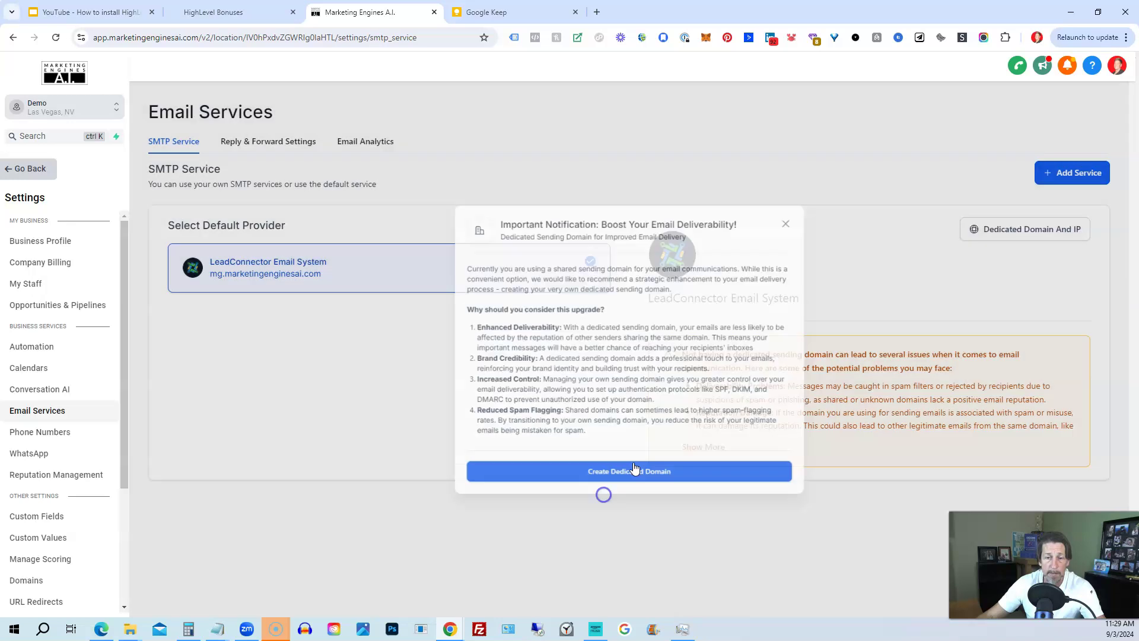
{"action": "left_click", "coordinate": [187, 223]}
{"action": "left_click", "coordinate": [173, 229]}
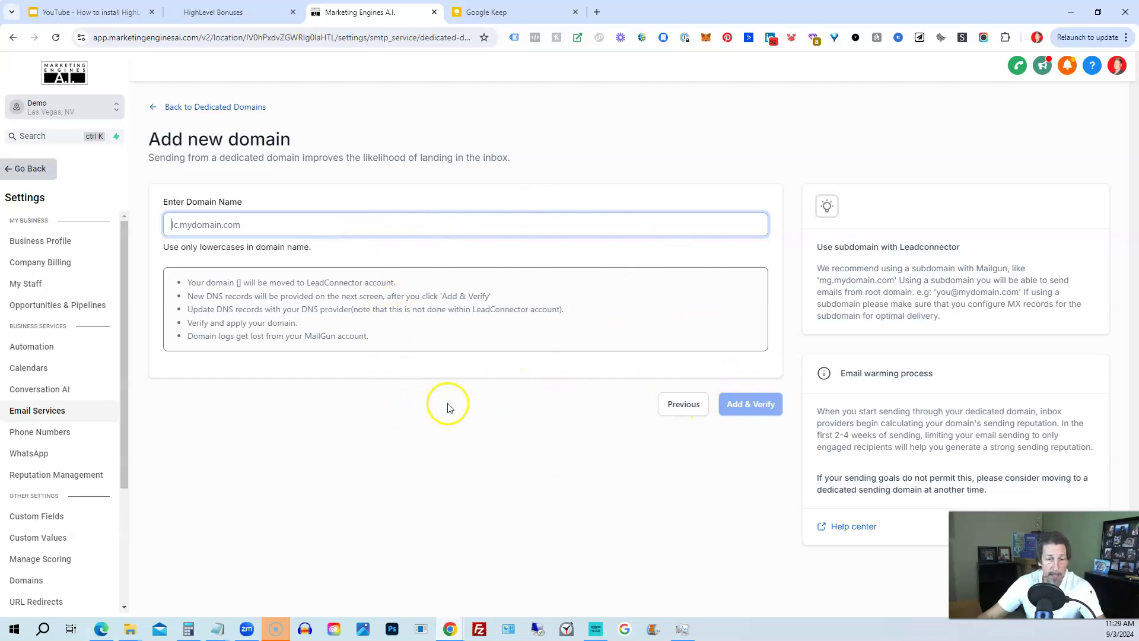
Go via Phone Numbers settings to the Domains page listing three securetrainingonline.com domains
{"action": "left_click", "coordinate": [48, 438]}
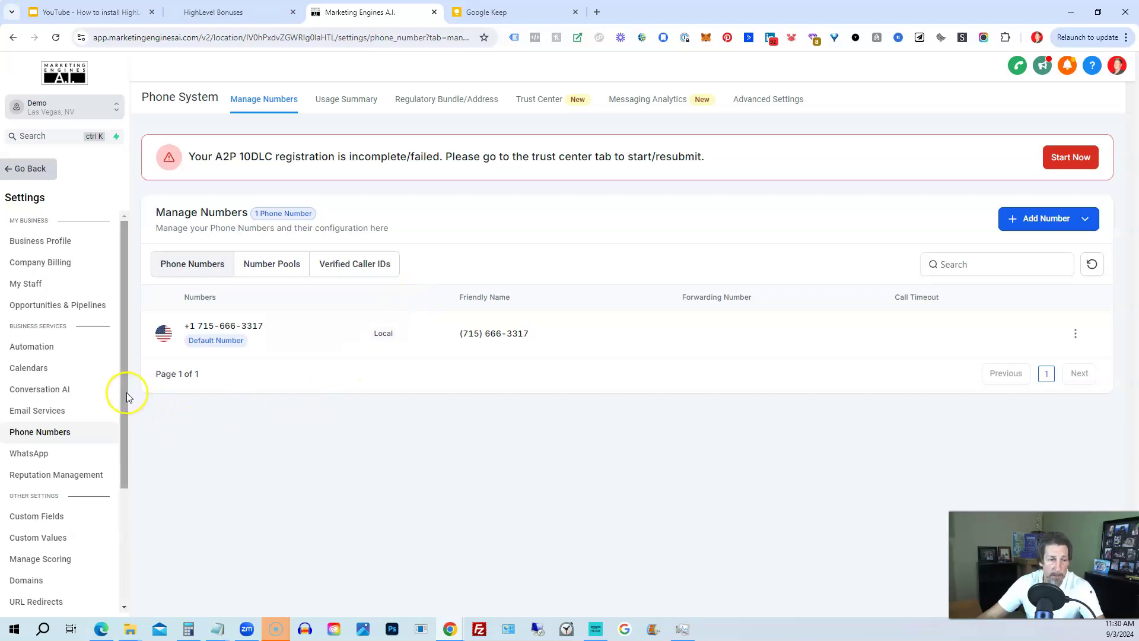
{"action": "left_click_drag", "start_coordinate": [129, 397], "coordinate": [130, 415]}
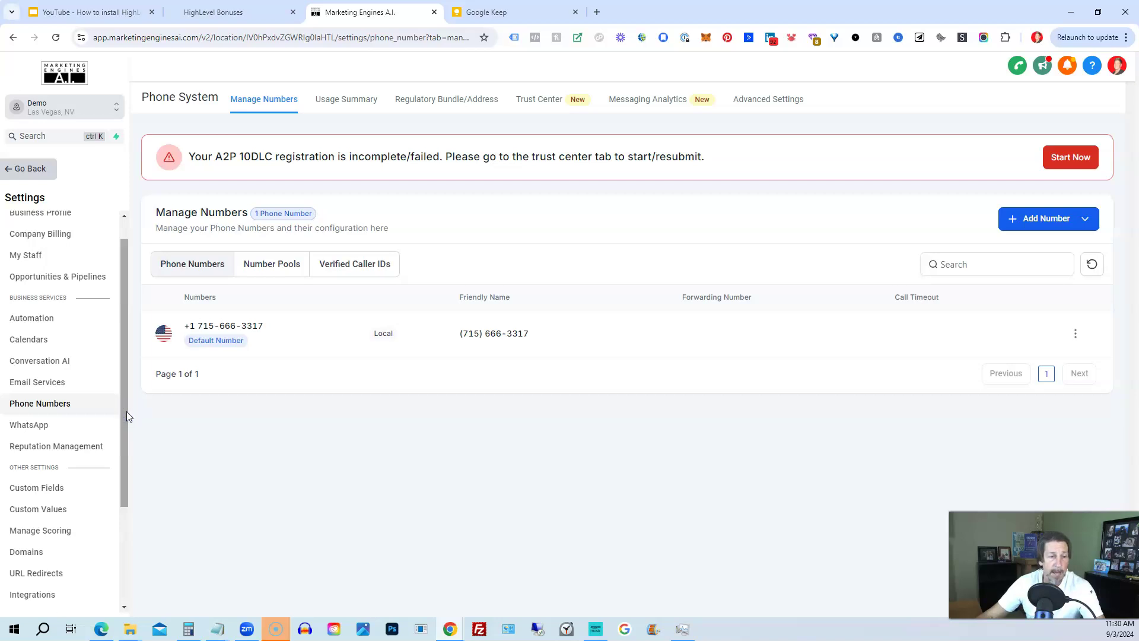
{"action": "left_click_drag", "start_coordinate": [126, 413], "coordinate": [99, 515]}
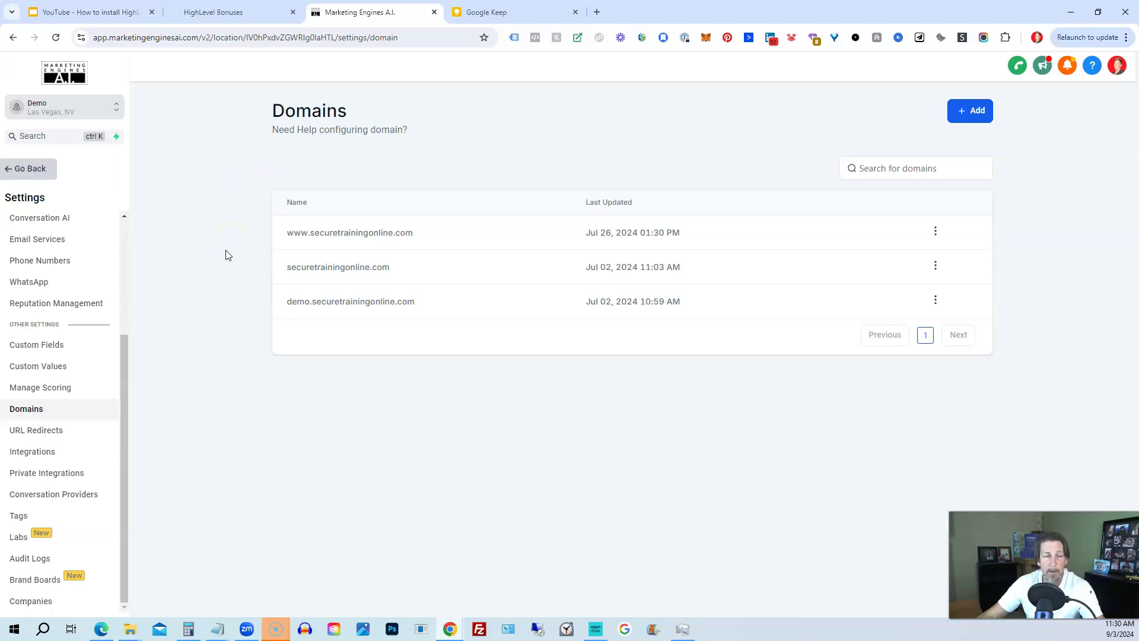
Open Calendar Settings showing the active 15-minute Round Robin Calendar
{"action": "left_click", "coordinate": [226, 272]}
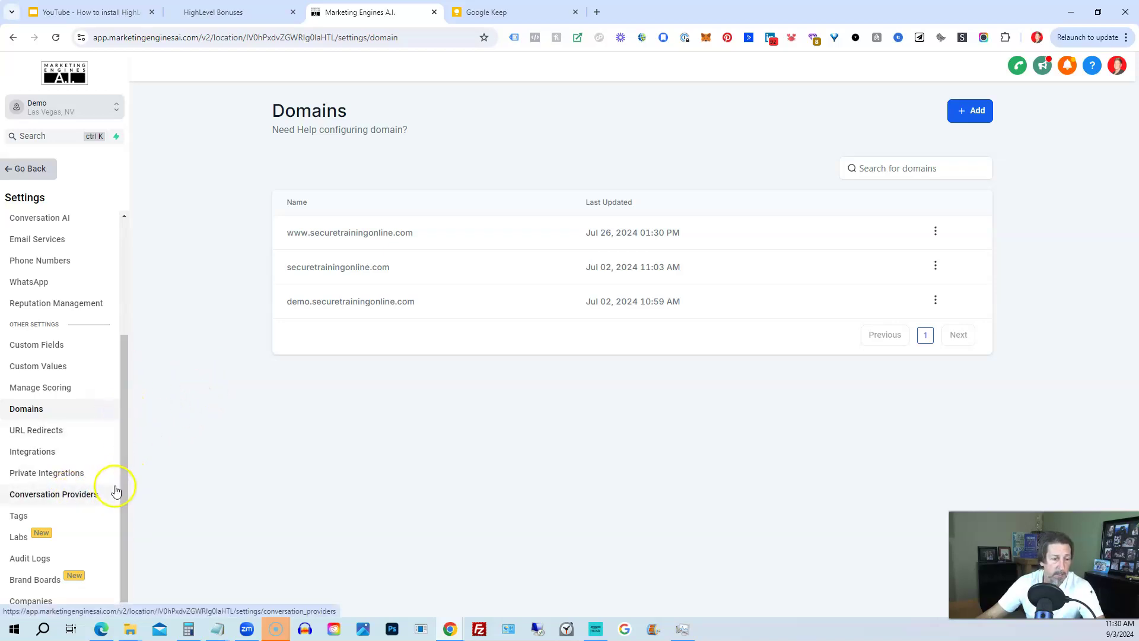
{"action": "scroll", "coordinate": [90, 513], "scroll_direction": "up", "scroll_amount": 2}
{"action": "scroll", "coordinate": [59, 449], "scroll_direction": "up", "scroll_amount": 1}
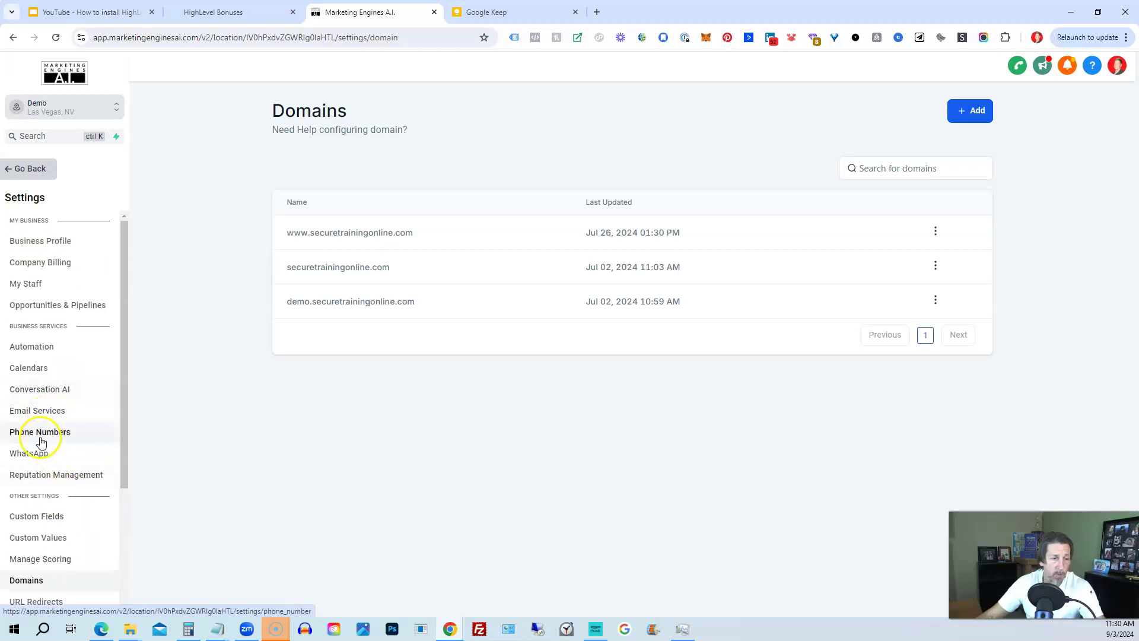
{"action": "left_click", "coordinate": [30, 370]}
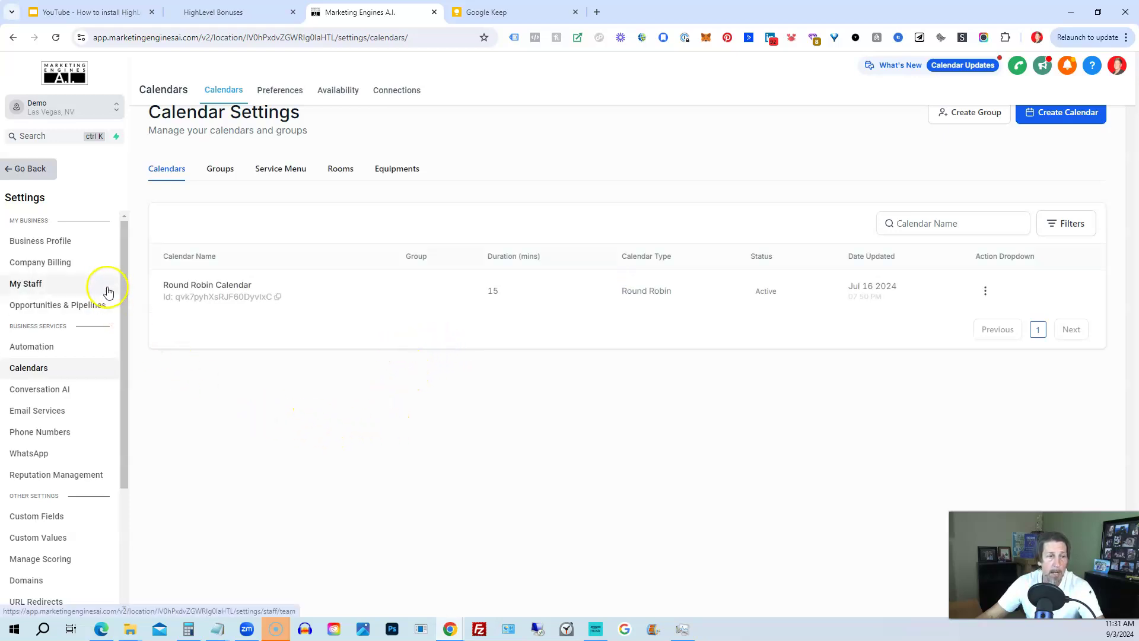
Review the Appointments, Demo and Sales pipelines, then return to opportunity-owner options
{"action": "left_click", "coordinate": [58, 307]}
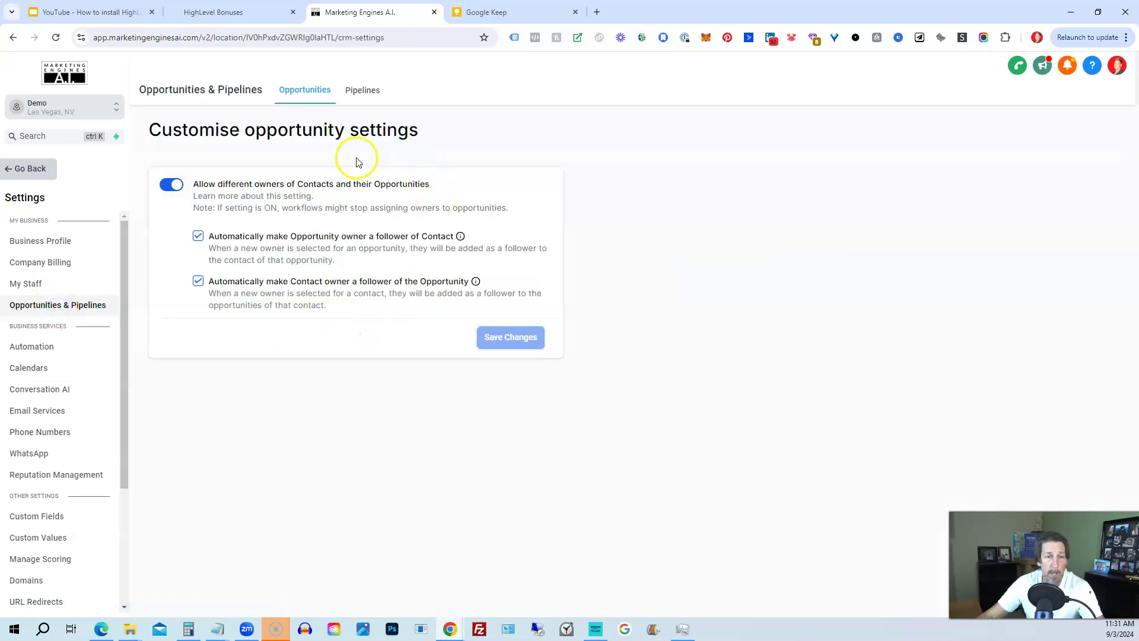
{"action": "left_click", "coordinate": [364, 89]}
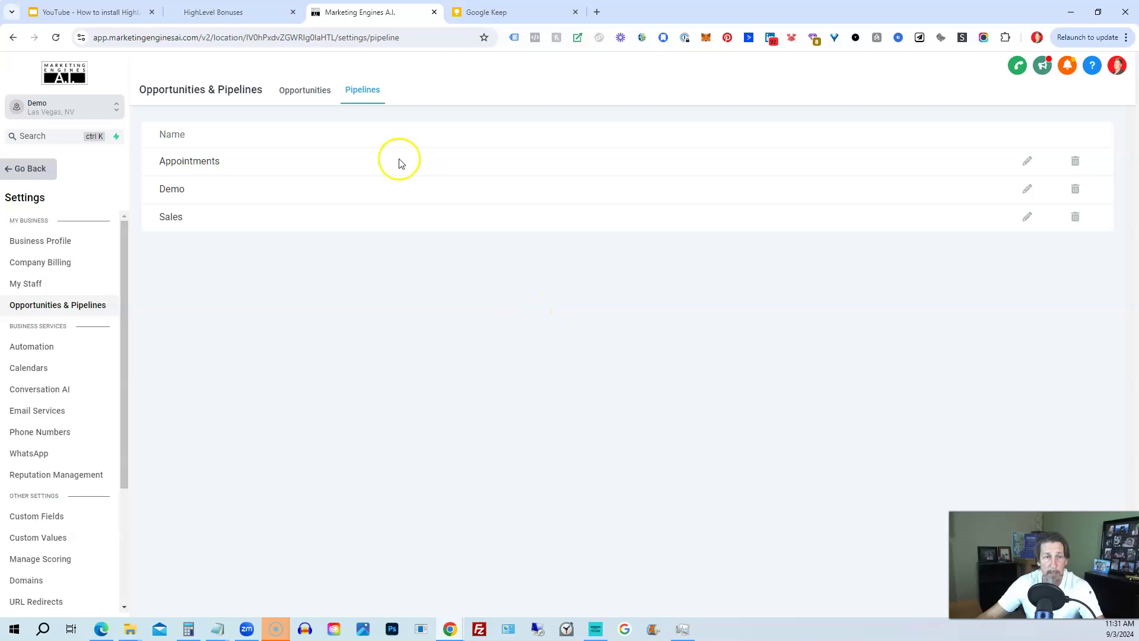
{"action": "left_click", "coordinate": [298, 92]}
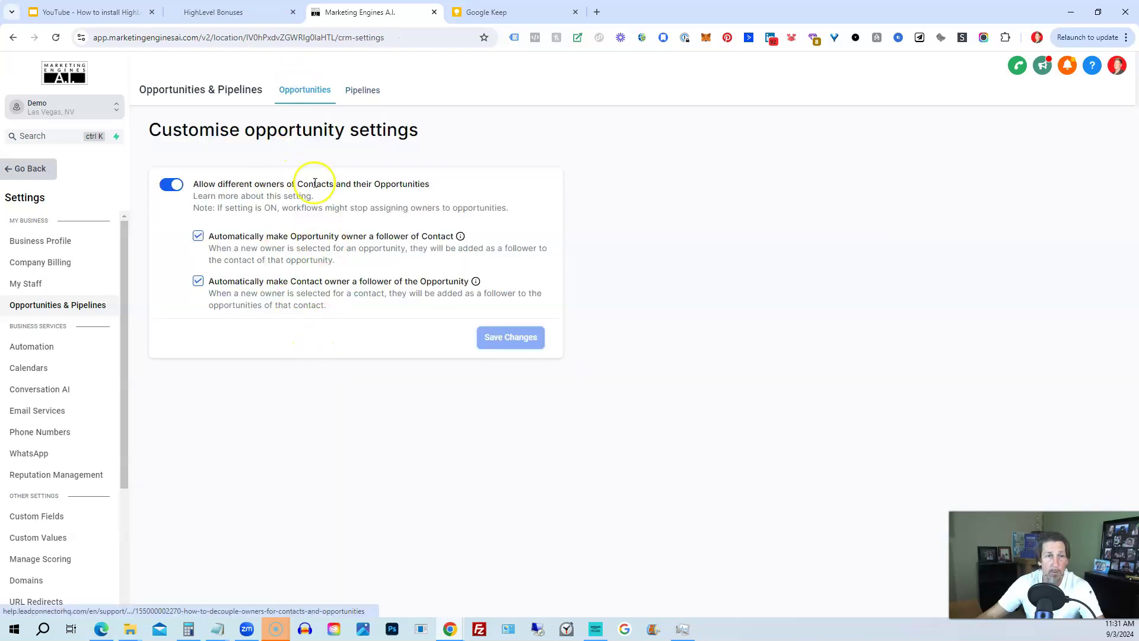
Leave Settings, open the Opportunities board and keep the Demo pipeline selected
{"action": "left_click", "coordinate": [31, 171]}
{"action": "left_click", "coordinate": [36, 284]}
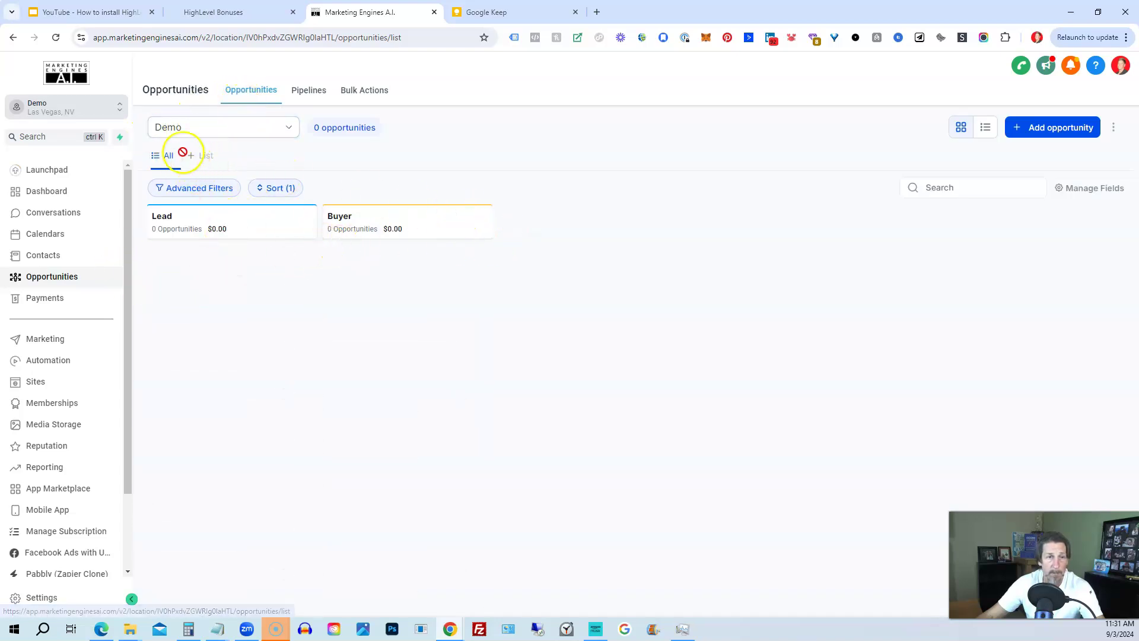
{"action": "left_click", "coordinate": [174, 128]}
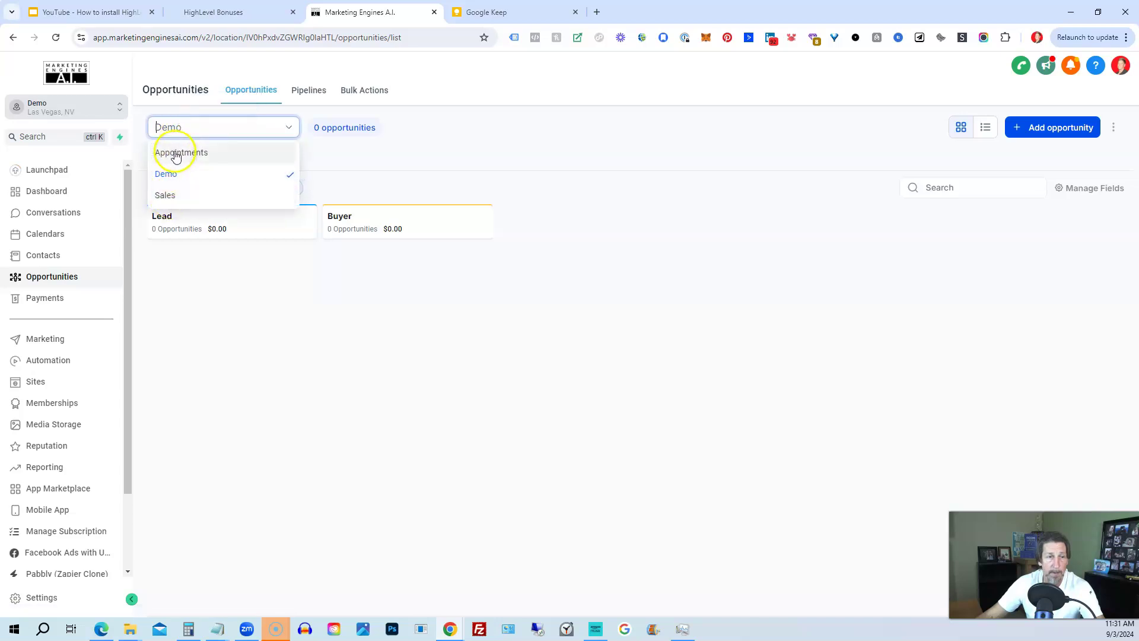
{"action": "left_click", "coordinate": [505, 128]}
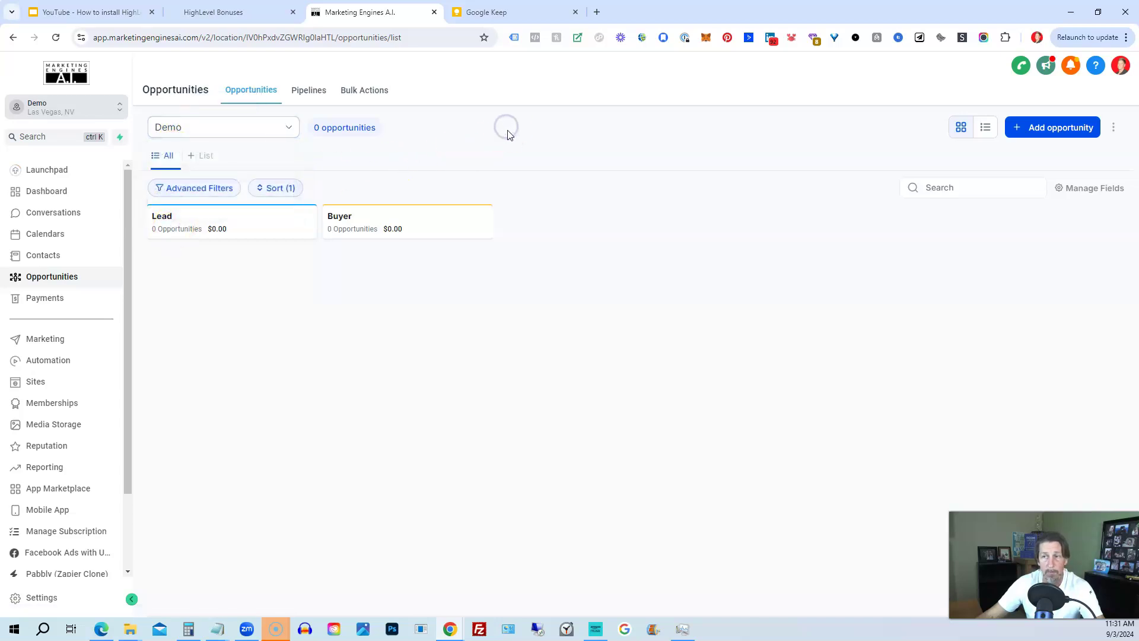
View Payments products: Sample Product #1 and HL Local Sales Funnel Website - No Trial
{"action": "left_click", "coordinate": [46, 301]}
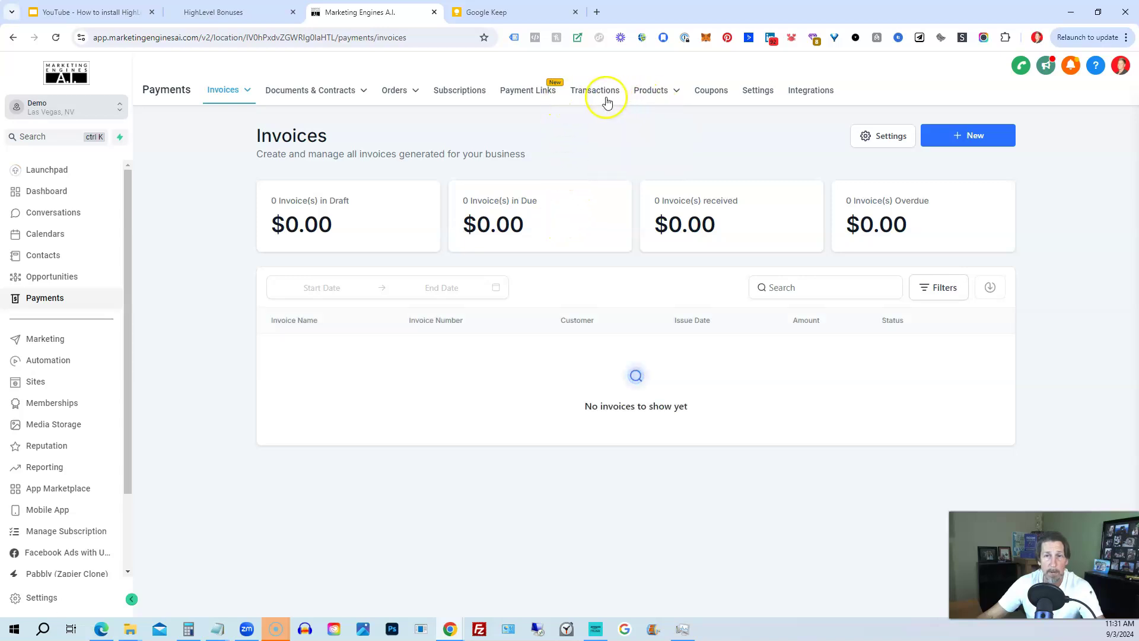
{"action": "left_click", "coordinate": [623, 119]}
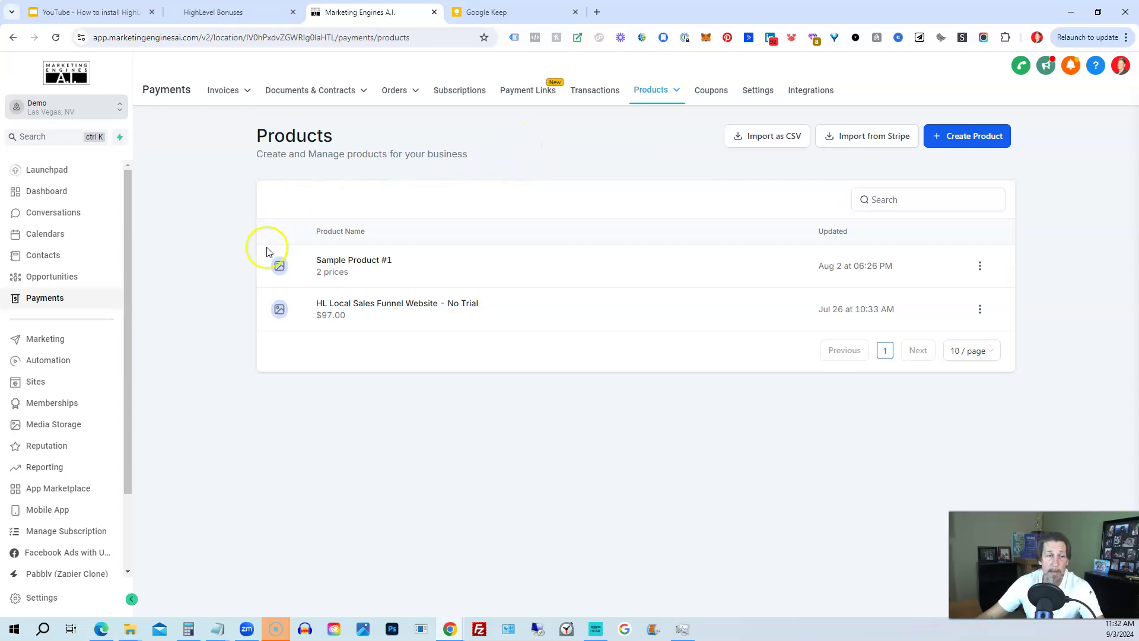
{"action": "left_click_drag", "start_coordinate": [129, 244], "coordinate": [116, 401]}
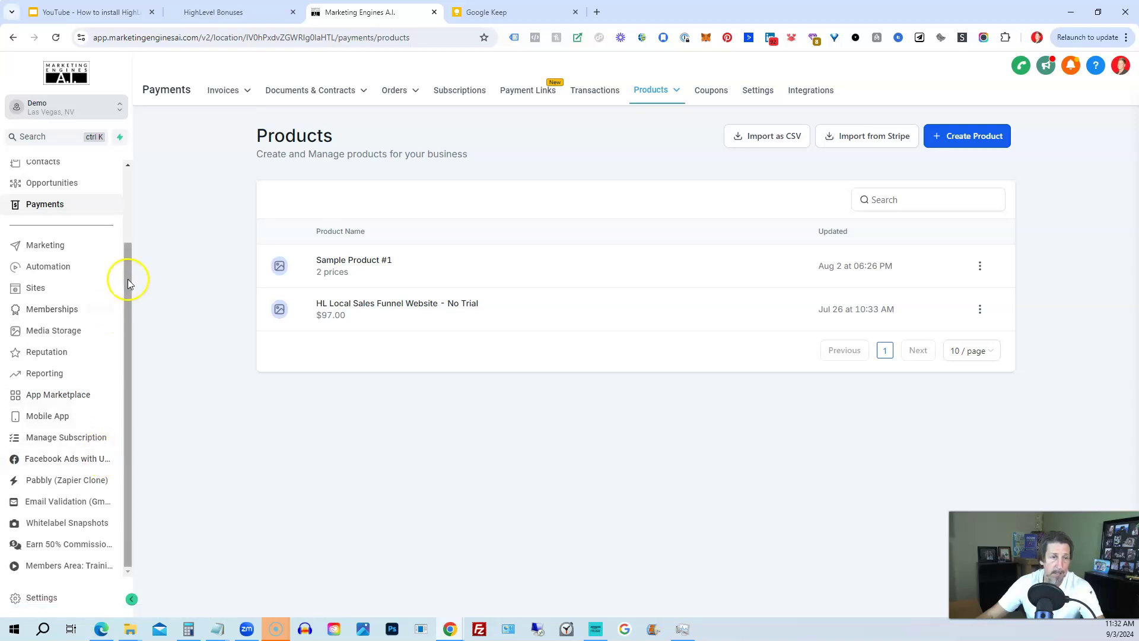
{"action": "left_click_drag", "start_coordinate": [127, 279], "coordinate": [135, 187]}
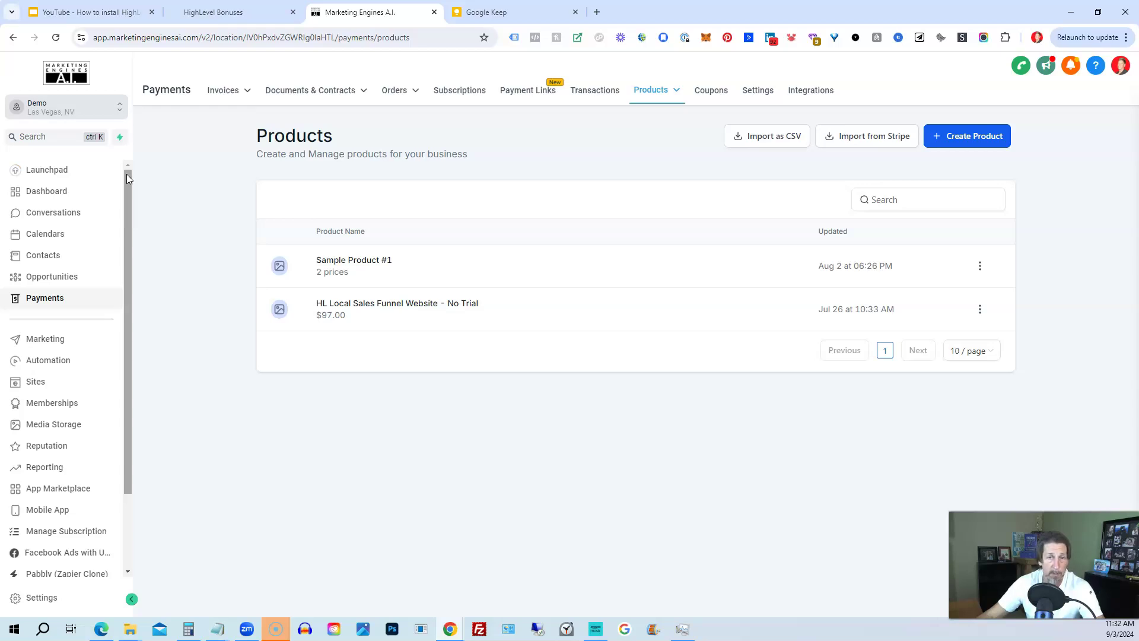
{"action": "left_click_drag", "start_coordinate": [127, 174], "coordinate": [127, 171]}
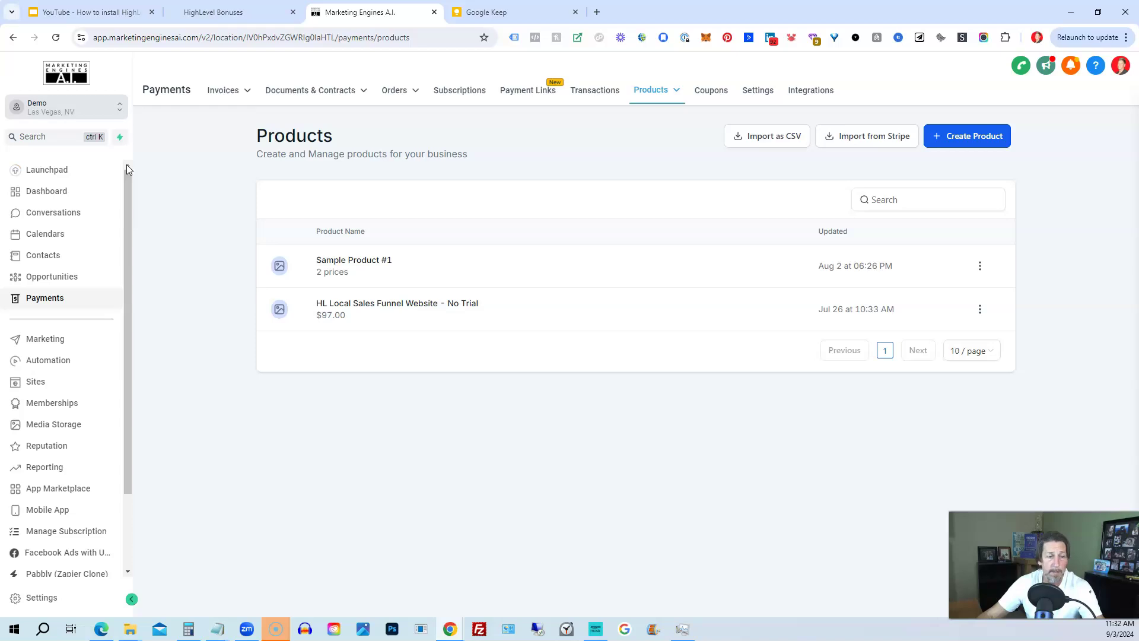
Switch to the HighLevel Bonuses preview offering a 30-day free trial with bonuses
{"action": "left_click", "coordinate": [131, 205]}
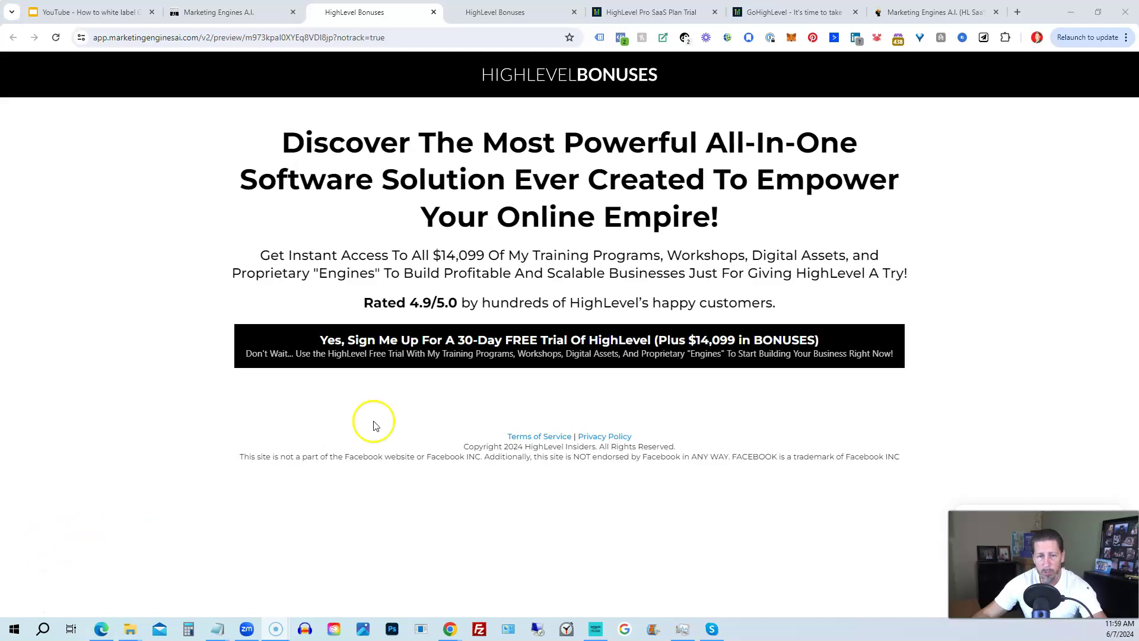
Open the 'Yes, Sign Me Up For A 30-Day FREE Trial' signup popup
{"action": "left_click", "coordinate": [424, 358]}
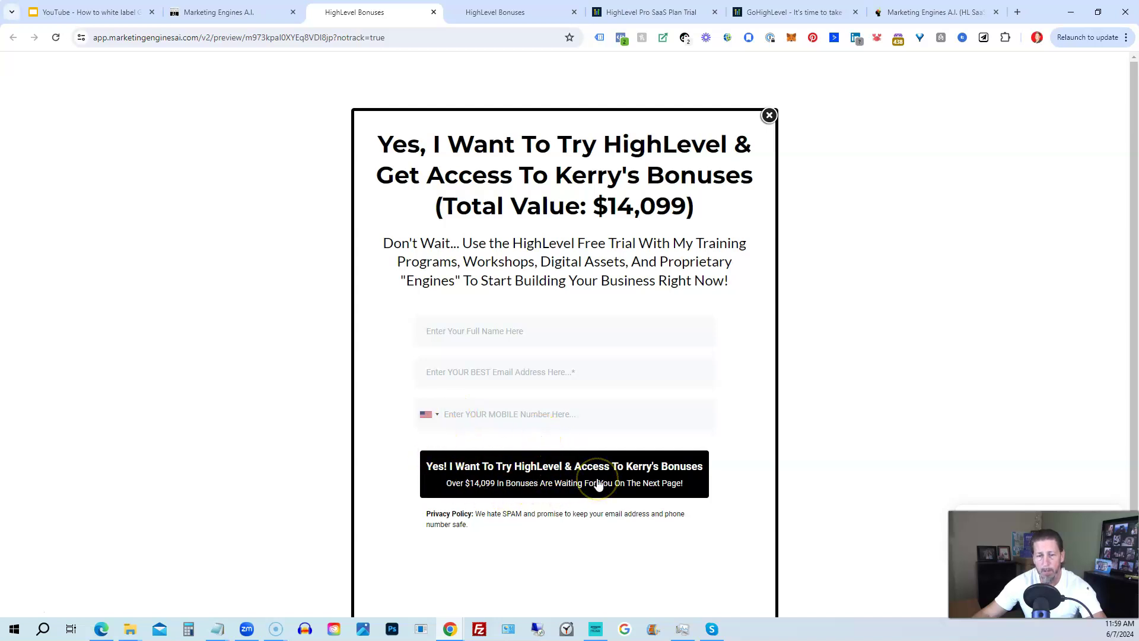
Switch to the other HighLevel Bonuses tab and review it down to the HighLevel and Agency Masterclass cards
{"action": "left_click", "coordinate": [507, 12]}
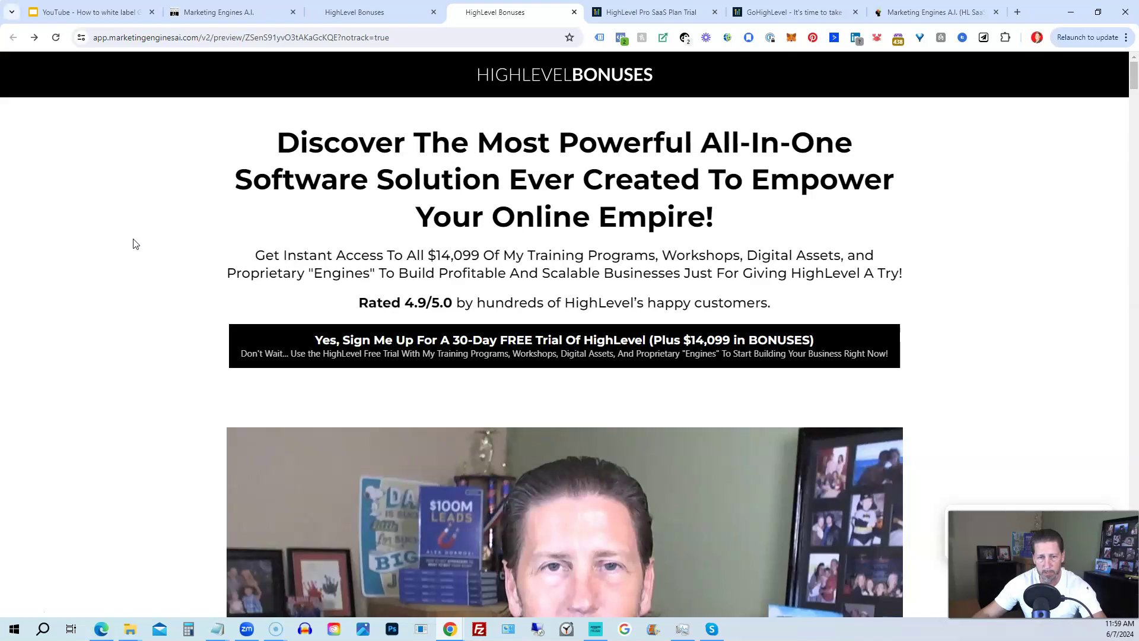
{"action": "scroll", "coordinate": [133, 244], "scroll_direction": "down", "scroll_amount": 1}
{"action": "scroll", "coordinate": [134, 245], "scroll_direction": "down", "scroll_amount": 1}
{"action": "scroll", "coordinate": [133, 246], "scroll_direction": "down", "scroll_amount": 1}
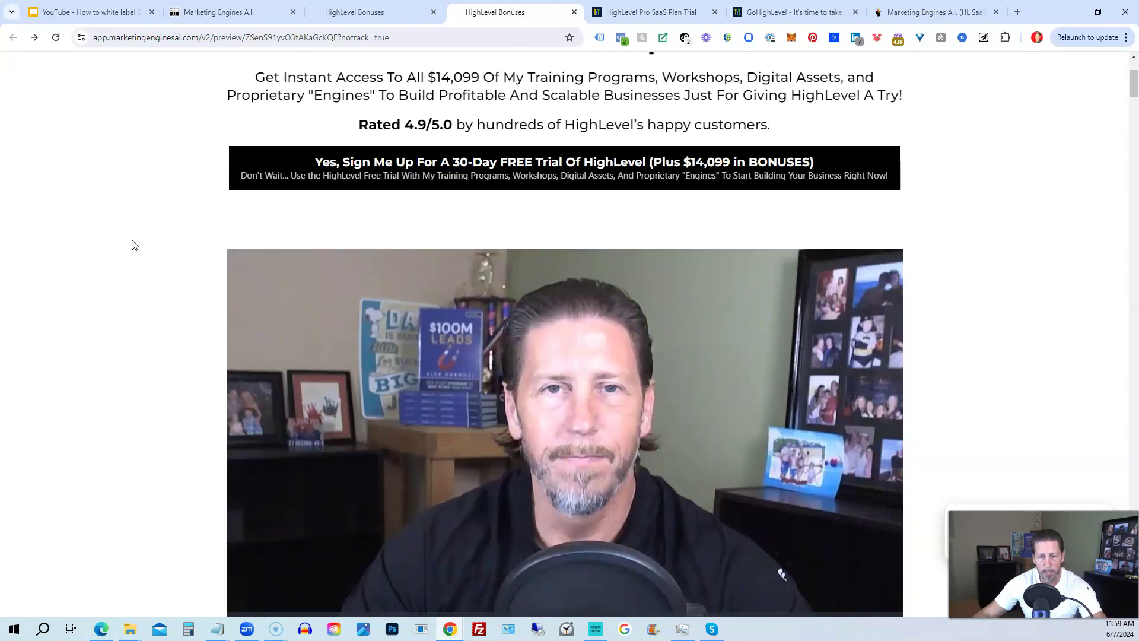
{"action": "scroll", "coordinate": [131, 247], "scroll_direction": "down", "scroll_amount": 1}
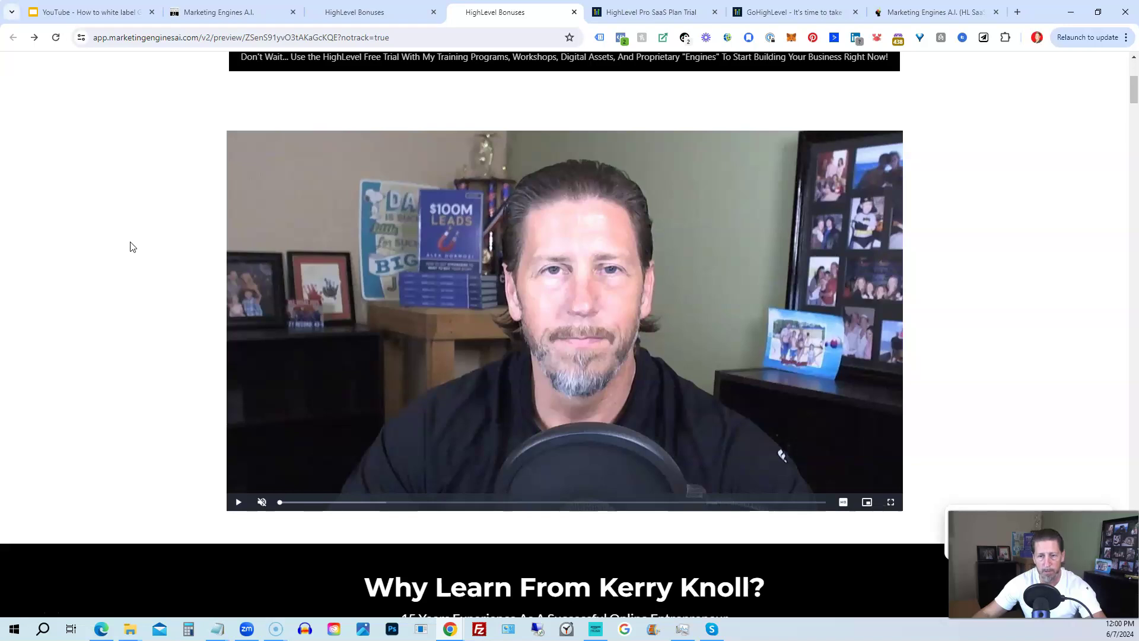
{"action": "left_click", "coordinate": [131, 247]}
{"action": "scroll", "coordinate": [131, 247], "scroll_direction": "down", "scroll_amount": 2}
{"action": "scroll", "coordinate": [124, 251], "scroll_direction": "down", "scroll_amount": 1}
{"action": "scroll", "coordinate": [124, 250], "scroll_direction": "down", "scroll_amount": 2}
{"action": "scroll", "coordinate": [123, 250], "scroll_direction": "down", "scroll_amount": 2}
{"action": "scroll", "coordinate": [123, 254], "scroll_direction": "down", "scroll_amount": 2}
{"action": "scroll", "coordinate": [122, 254], "scroll_direction": "down", "scroll_amount": 2}
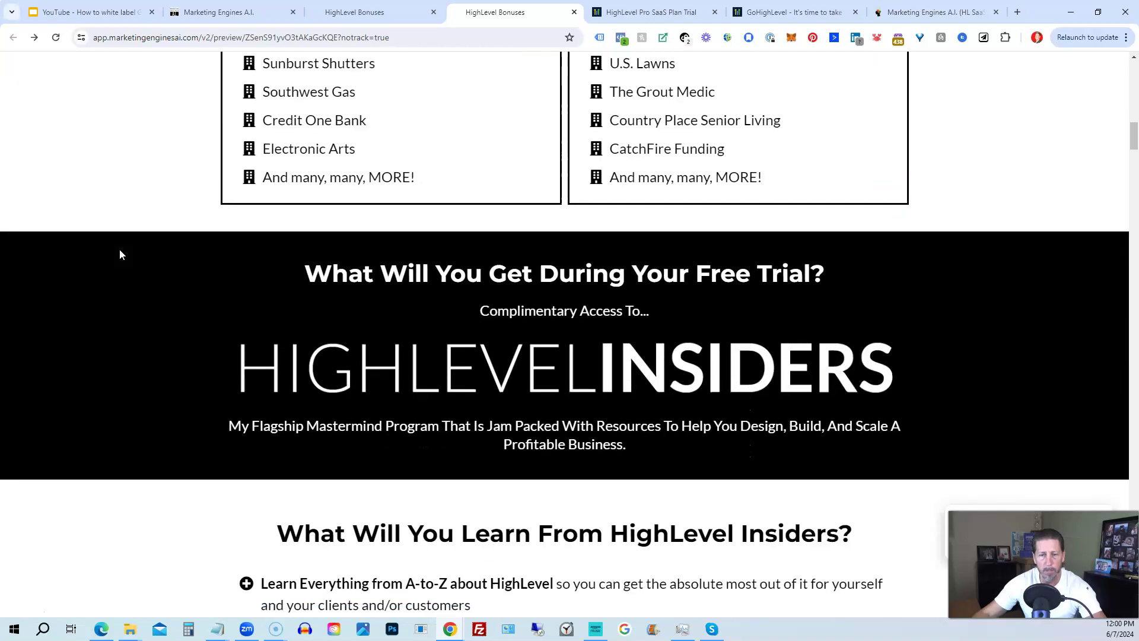
{"action": "scroll", "coordinate": [121, 255], "scroll_direction": "down", "scroll_amount": 1}
{"action": "scroll", "coordinate": [121, 255], "scroll_direction": "down", "scroll_amount": 1}
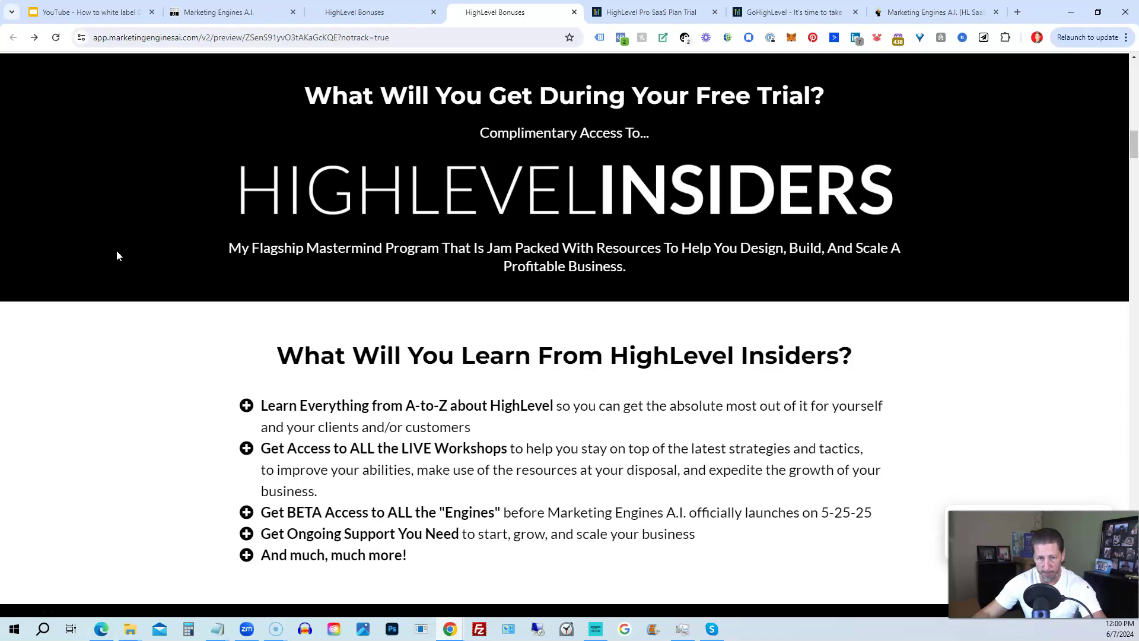
{"action": "scroll", "coordinate": [129, 286], "scroll_direction": "down", "scroll_amount": 2}
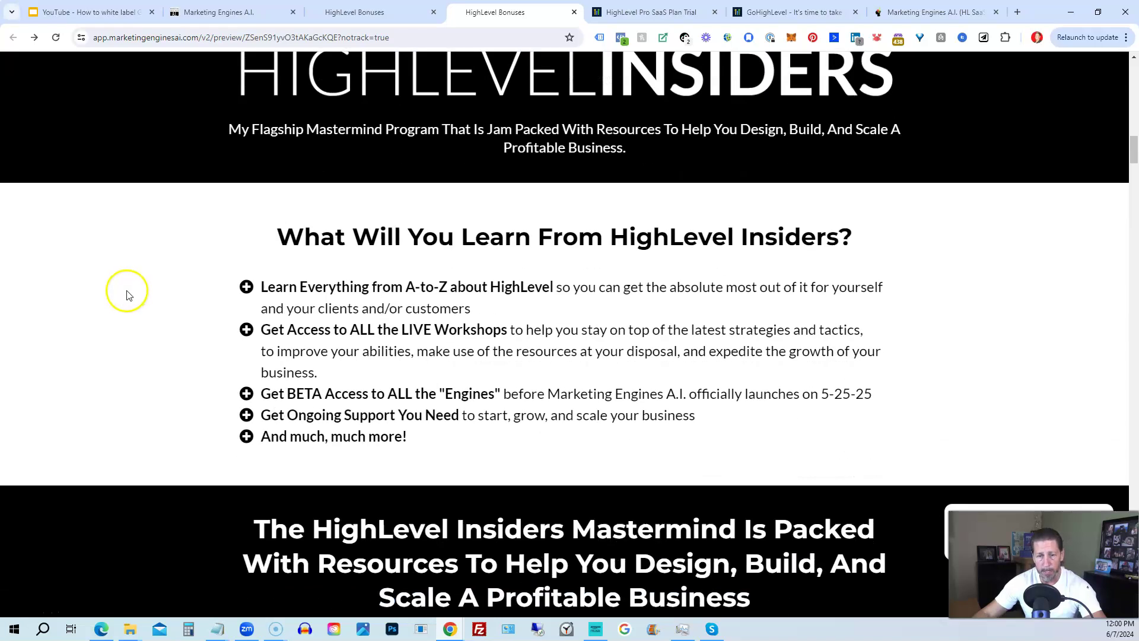
{"action": "scroll", "coordinate": [129, 285], "scroll_direction": "down", "scroll_amount": 2}
{"action": "scroll", "coordinate": [119, 289], "scroll_direction": "down", "scroll_amount": 2}
{"action": "scroll", "coordinate": [120, 288], "scroll_direction": "down", "scroll_amount": 2}
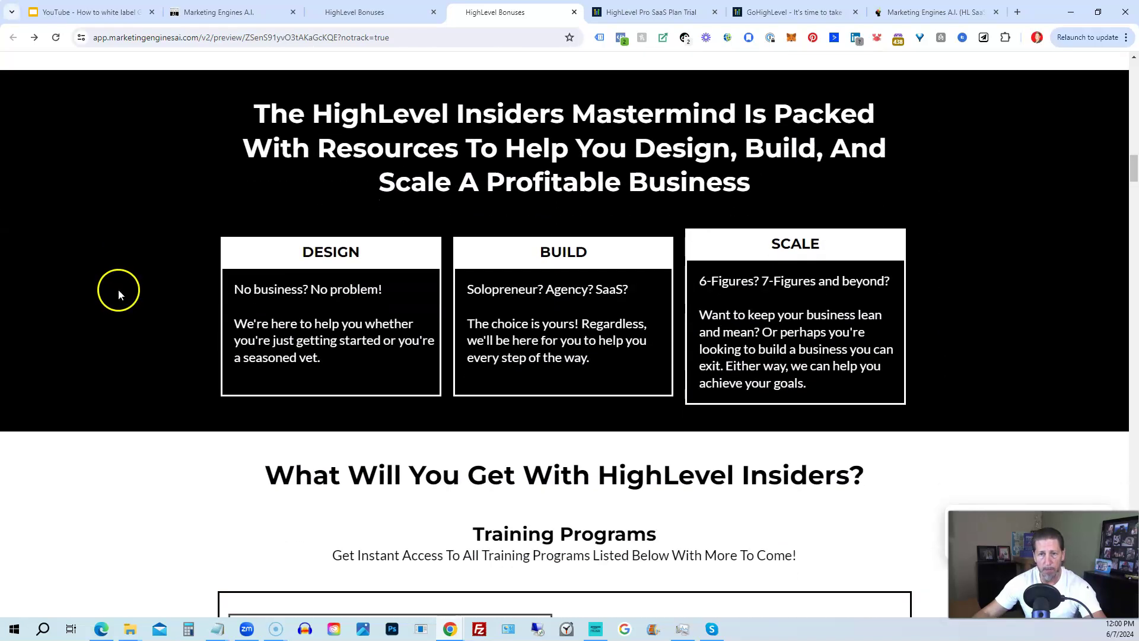
{"action": "scroll", "coordinate": [117, 289], "scroll_direction": "down", "scroll_amount": 1}
{"action": "scroll", "coordinate": [117, 288], "scroll_direction": "down", "scroll_amount": 1}
{"action": "scroll", "coordinate": [116, 290], "scroll_direction": "down", "scroll_amount": 1}
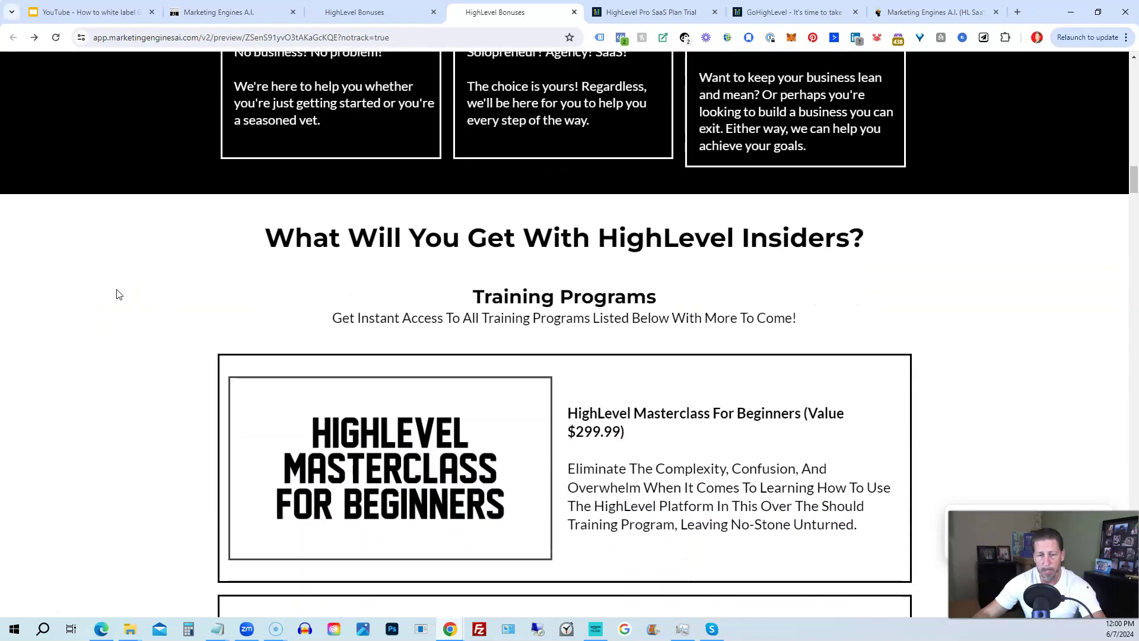
{"action": "scroll", "coordinate": [115, 293], "scroll_direction": "down", "scroll_amount": 2}
{"action": "scroll", "coordinate": [114, 295], "scroll_direction": "down", "scroll_amount": 1}
{"action": "scroll", "coordinate": [114, 295], "scroll_direction": "down", "scroll_amount": 1}
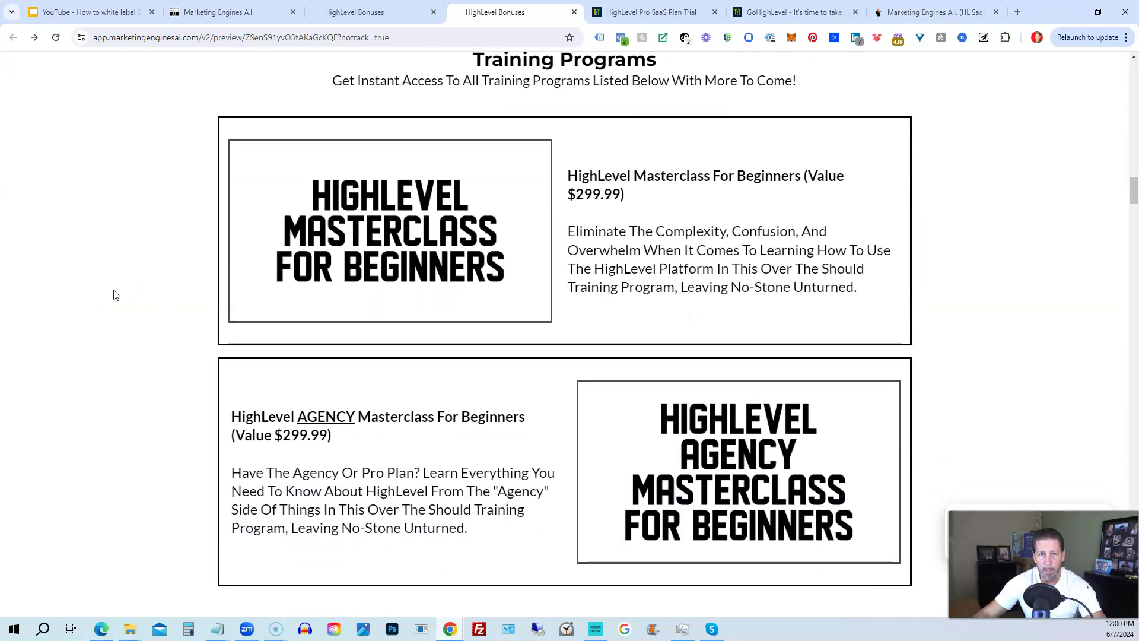
{"action": "left_click", "coordinate": [114, 287]}
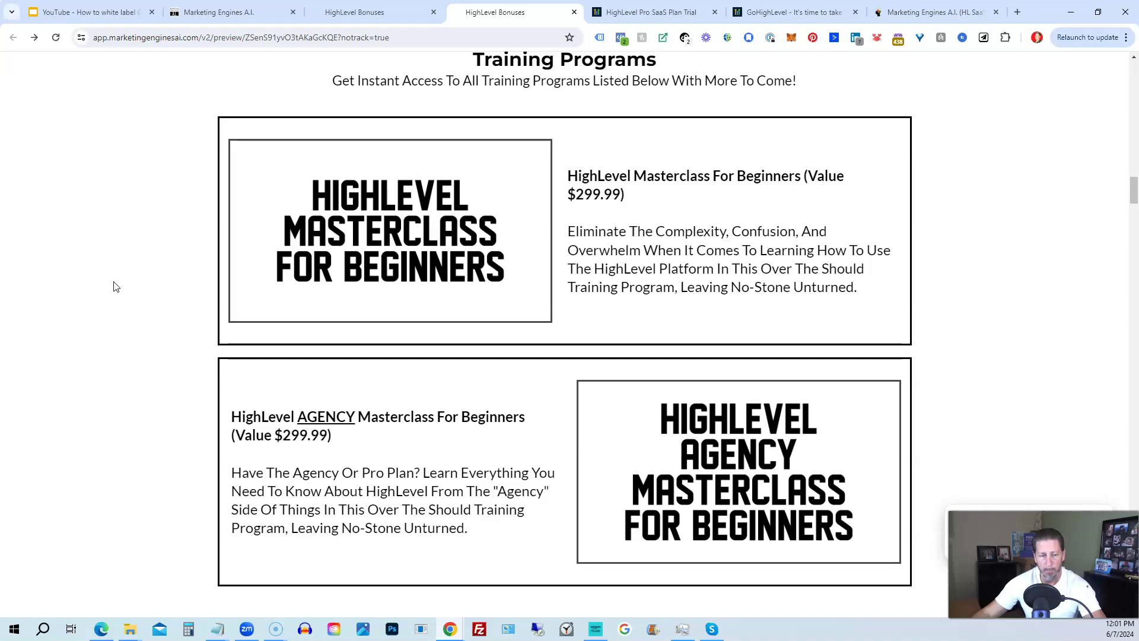
{"action": "scroll", "coordinate": [114, 287], "scroll_direction": "down", "scroll_amount": 3}
{"action": "scroll", "coordinate": [109, 287], "scroll_direction": "down", "scroll_amount": 3}
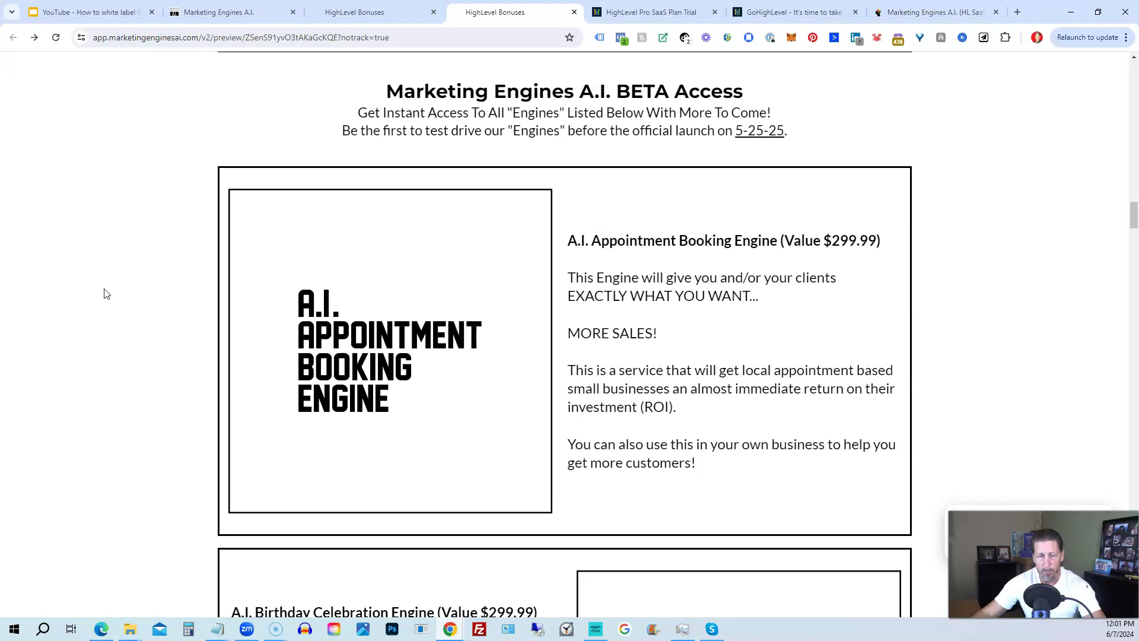
{"action": "scroll", "coordinate": [104, 294], "scroll_direction": "down", "scroll_amount": 1}
{"action": "scroll", "coordinate": [105, 294], "scroll_direction": "down", "scroll_amount": 2}
{"action": "scroll", "coordinate": [104, 294], "scroll_direction": "down", "scroll_amount": 2}
{"action": "scroll", "coordinate": [104, 295], "scroll_direction": "down", "scroll_amount": 1}
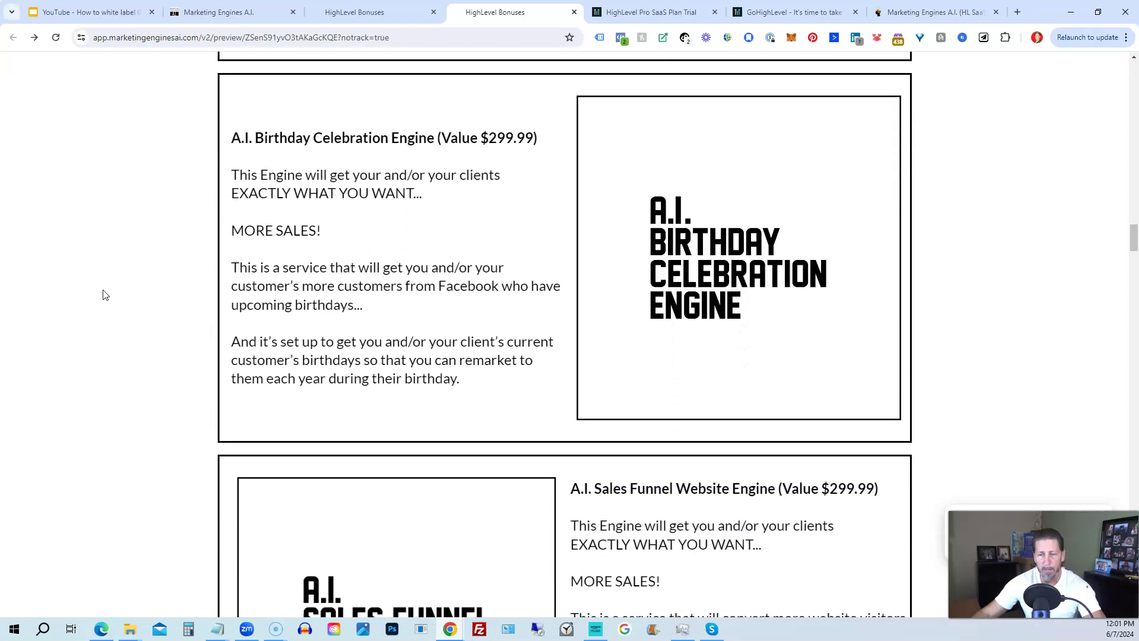
{"action": "scroll", "coordinate": [103, 294], "scroll_direction": "down", "scroll_amount": 2}
{"action": "scroll", "coordinate": [103, 296], "scroll_direction": "down", "scroll_amount": 2}
{"action": "scroll", "coordinate": [101, 298], "scroll_direction": "down", "scroll_amount": 1}
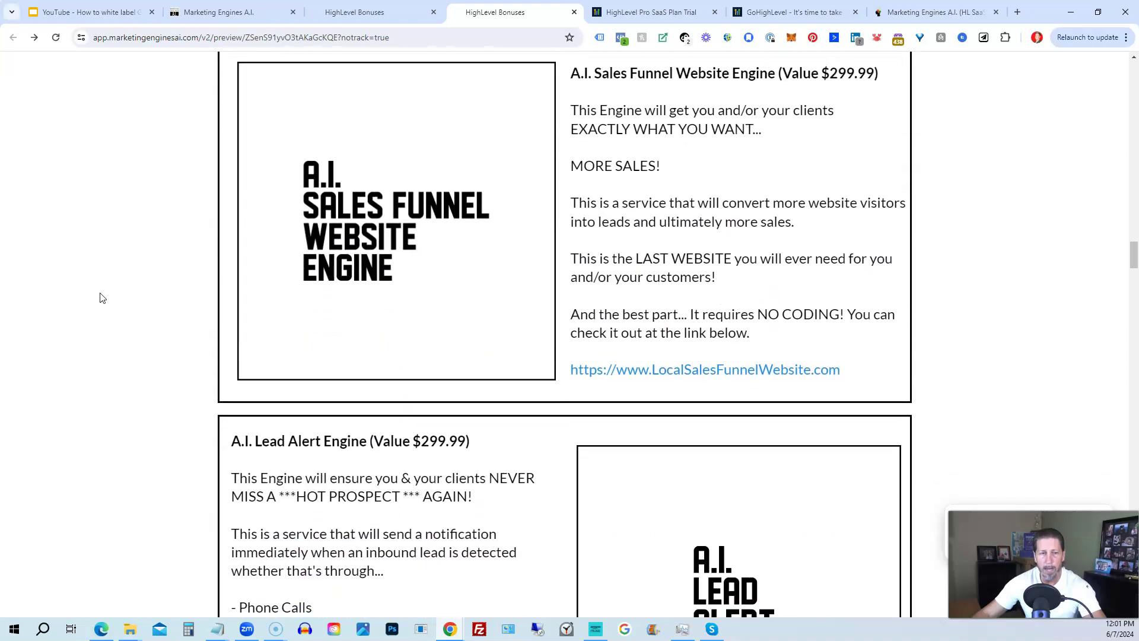
{"action": "scroll", "coordinate": [101, 298], "scroll_direction": "down", "scroll_amount": 1}
{"action": "scroll", "coordinate": [100, 299], "scroll_direction": "down", "scroll_amount": 2}
{"action": "scroll", "coordinate": [100, 299], "scroll_direction": "down", "scroll_amount": 1}
{"action": "scroll", "coordinate": [100, 298], "scroll_direction": "down", "scroll_amount": 1}
{"action": "scroll", "coordinate": [100, 298], "scroll_direction": "down", "scroll_amount": 2}
{"action": "scroll", "coordinate": [100, 298], "scroll_direction": "down", "scroll_amount": 1}
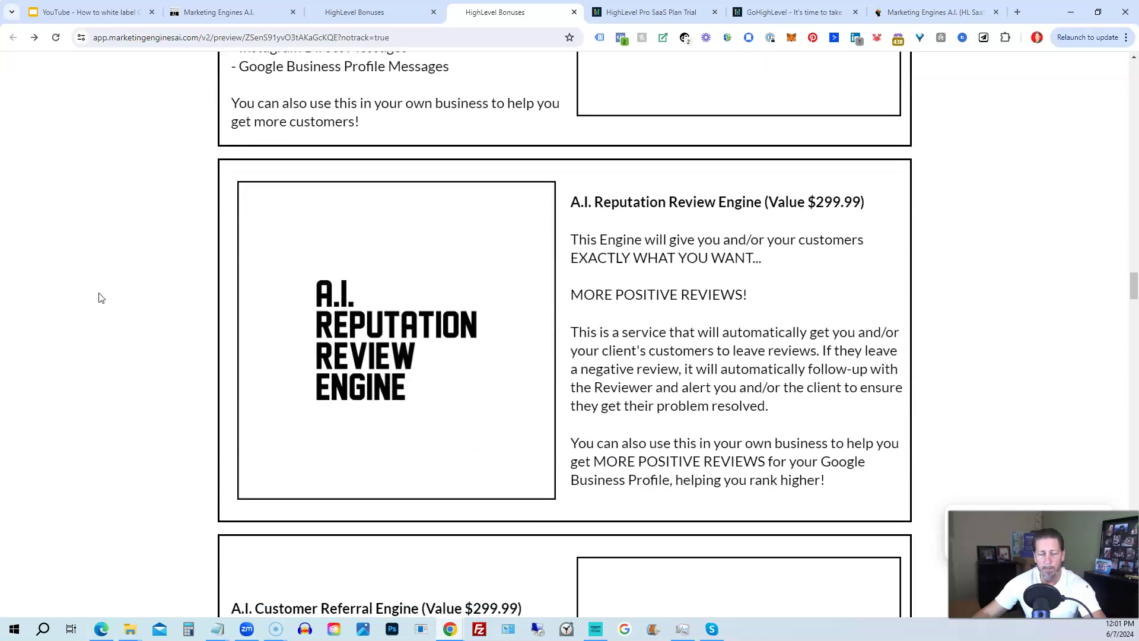
{"action": "scroll", "coordinate": [100, 298], "scroll_direction": "down", "scroll_amount": 3}
{"action": "scroll", "coordinate": [101, 298], "scroll_direction": "down", "scroll_amount": 1}
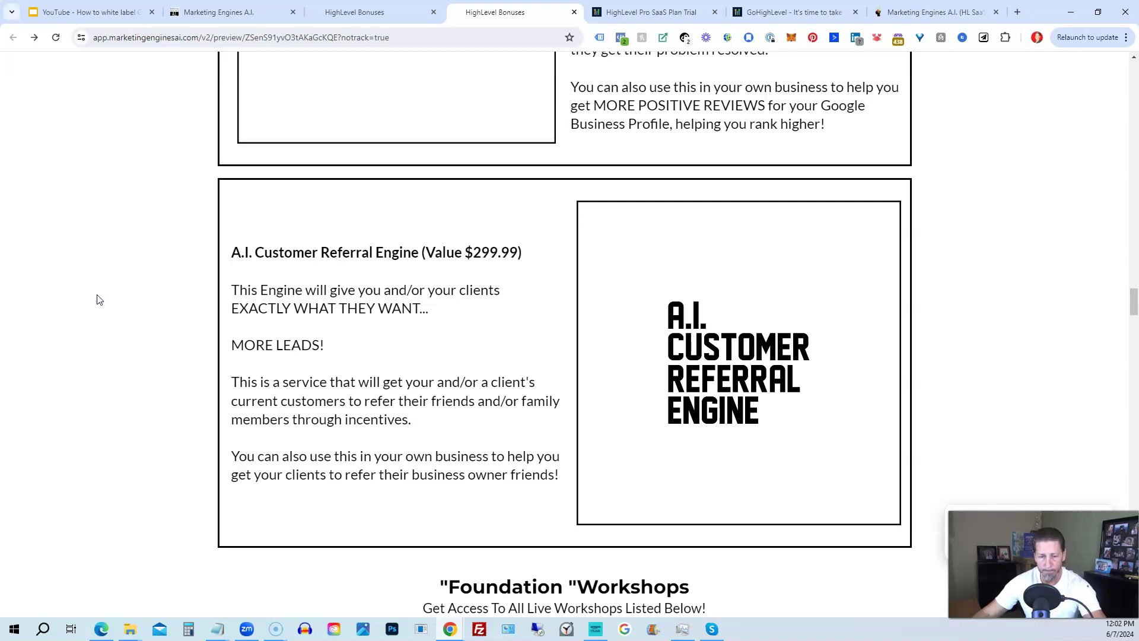
{"action": "scroll", "coordinate": [99, 300], "scroll_direction": "down", "scroll_amount": 1}
{"action": "scroll", "coordinate": [99, 299], "scroll_direction": "down", "scroll_amount": 2}
{"action": "scroll", "coordinate": [99, 300], "scroll_direction": "down", "scroll_amount": 3}
{"action": "scroll", "coordinate": [99, 300], "scroll_direction": "down", "scroll_amount": 1}
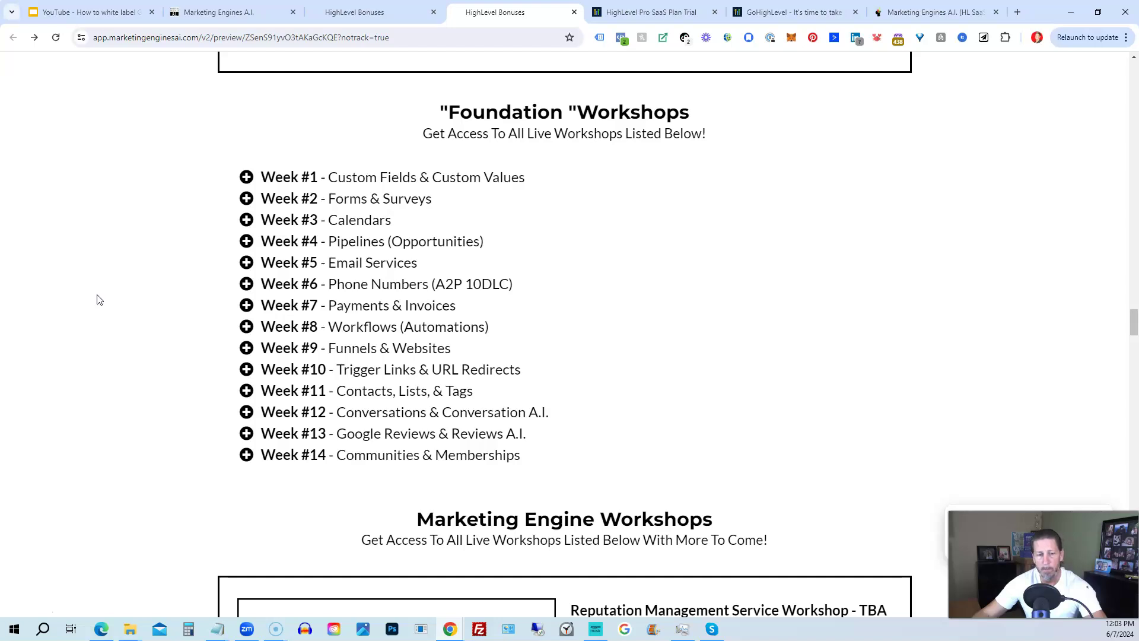
{"action": "scroll", "coordinate": [98, 300], "scroll_direction": "down", "scroll_amount": 2}
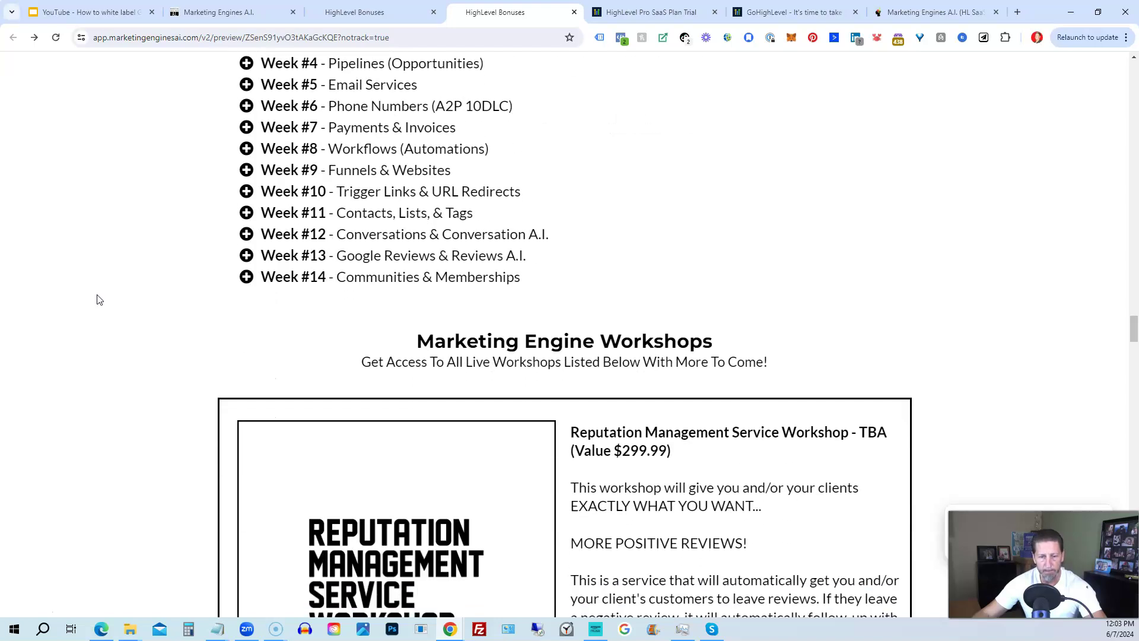
{"action": "scroll", "coordinate": [98, 300], "scroll_direction": "down", "scroll_amount": 2}
{"action": "scroll", "coordinate": [98, 301], "scroll_direction": "down", "scroll_amount": 1}
{"action": "scroll", "coordinate": [99, 300], "scroll_direction": "down", "scroll_amount": 1}
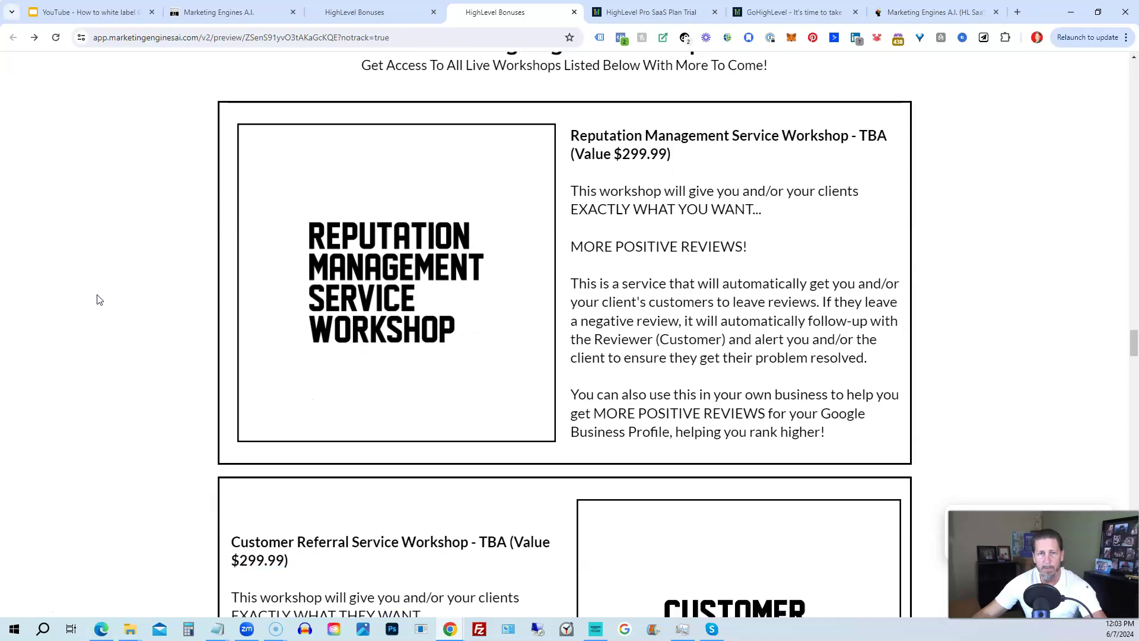
{"action": "scroll", "coordinate": [97, 301], "scroll_direction": "up", "scroll_amount": 1}
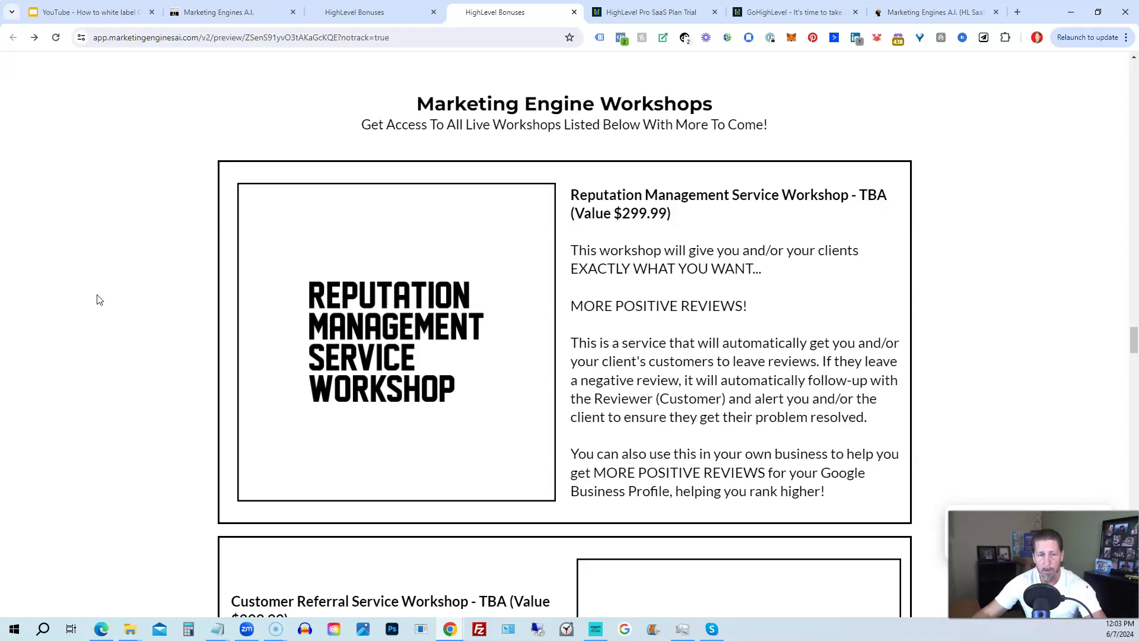
{"action": "scroll", "coordinate": [98, 300], "scroll_direction": "down", "scroll_amount": 1}
{"action": "scroll", "coordinate": [98, 300], "scroll_direction": "down", "scroll_amount": 3}
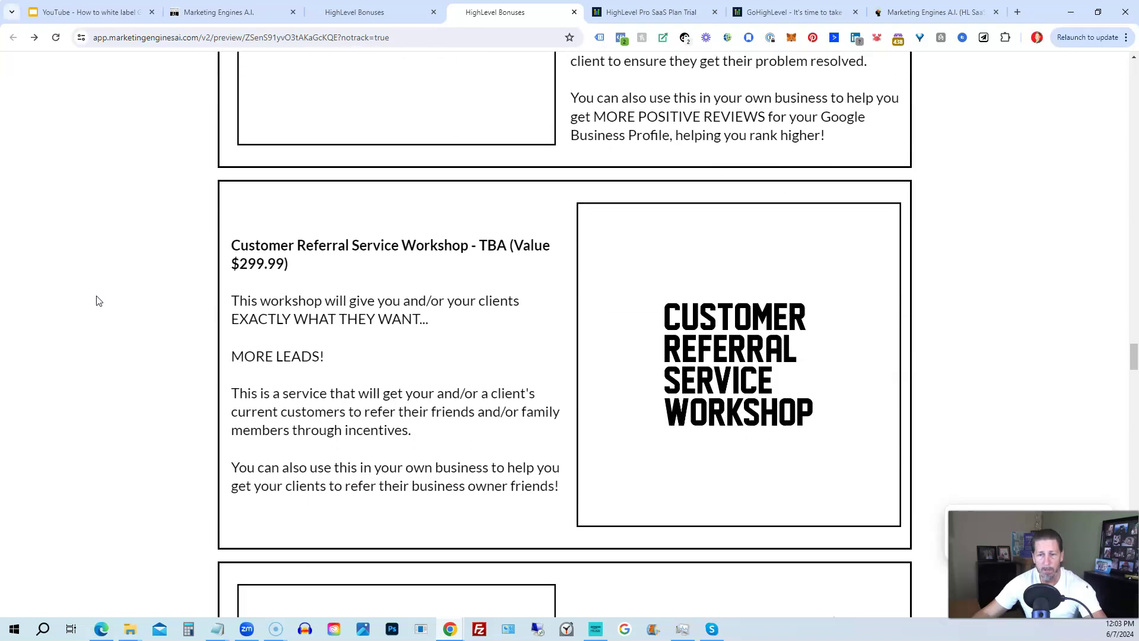
{"action": "scroll", "coordinate": [98, 301], "scroll_direction": "down", "scroll_amount": 3}
{"action": "scroll", "coordinate": [98, 301], "scroll_direction": "down", "scroll_amount": 1}
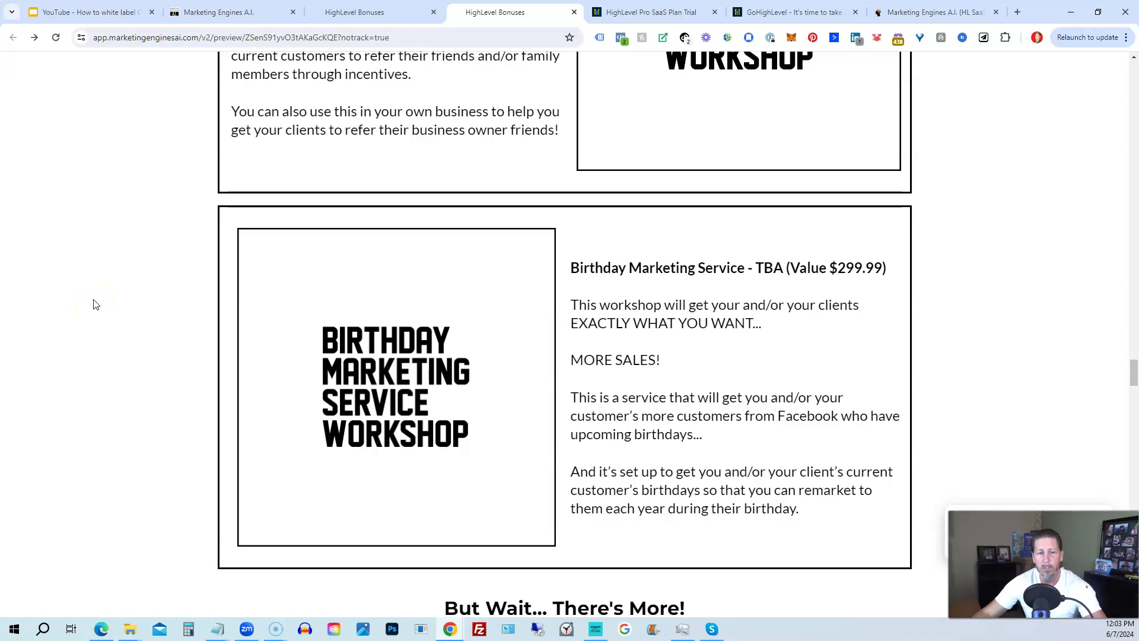
{"action": "scroll", "coordinate": [95, 304], "scroll_direction": "down", "scroll_amount": 1}
{"action": "scroll", "coordinate": [96, 304], "scroll_direction": "down", "scroll_amount": 2}
{"action": "scroll", "coordinate": [95, 305], "scroll_direction": "down", "scroll_amount": 1}
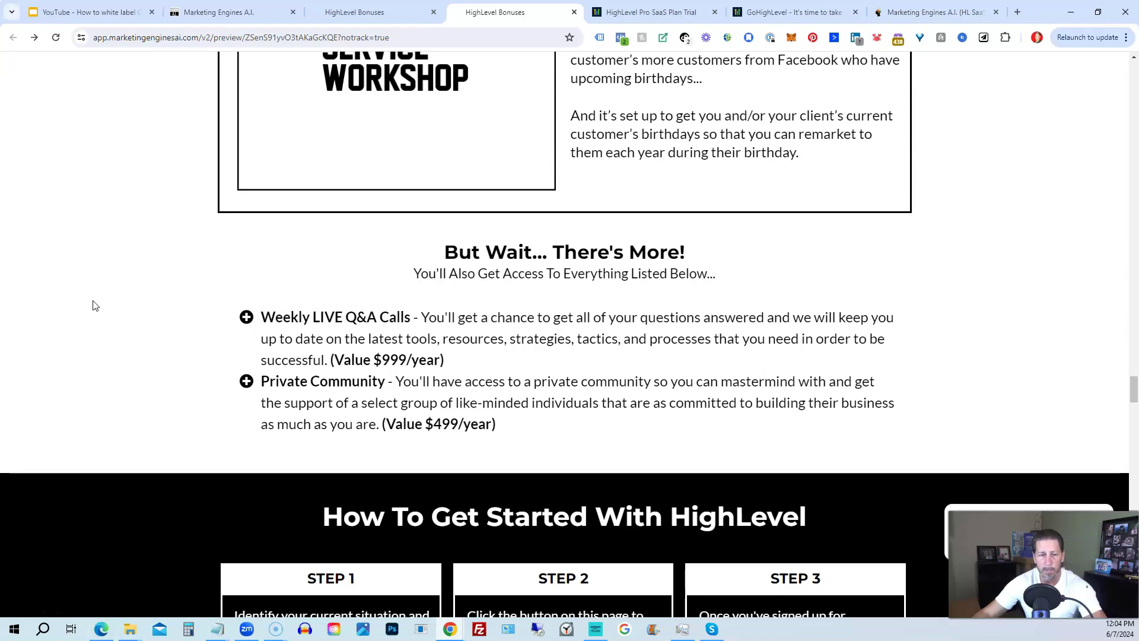
{"action": "scroll", "coordinate": [93, 306], "scroll_direction": "down", "scroll_amount": 1}
{"action": "scroll", "coordinate": [93, 306], "scroll_direction": "down", "scroll_amount": 3}
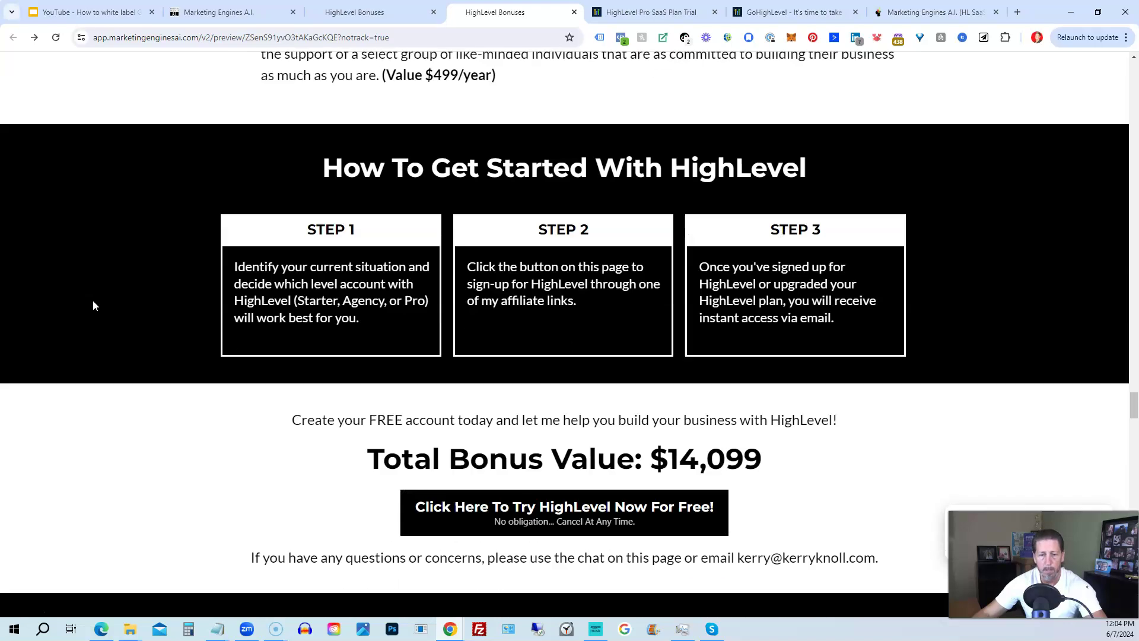
{"action": "scroll", "coordinate": [93, 304], "scroll_direction": "down", "scroll_amount": 1}
{"action": "scroll", "coordinate": [93, 305], "scroll_direction": "down", "scroll_amount": 2}
{"action": "scroll", "coordinate": [92, 302], "scroll_direction": "down", "scroll_amount": 1}
{"action": "scroll", "coordinate": [92, 303], "scroll_direction": "down", "scroll_amount": 2}
{"action": "scroll", "coordinate": [91, 304], "scroll_direction": "down", "scroll_amount": 1}
{"action": "scroll", "coordinate": [91, 305], "scroll_direction": "down", "scroll_amount": 2}
{"action": "scroll", "coordinate": [91, 307], "scroll_direction": "down", "scroll_amount": 1}
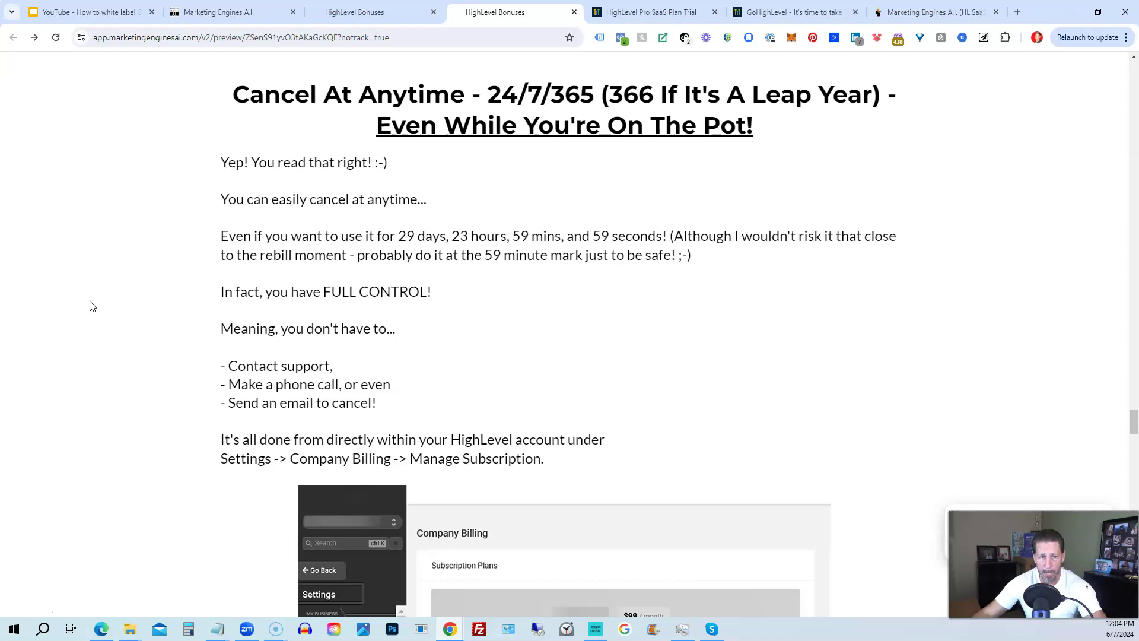
{"action": "scroll", "coordinate": [90, 306], "scroll_direction": "down", "scroll_amount": 3}
{"action": "scroll", "coordinate": [89, 307], "scroll_direction": "down", "scroll_amount": 1}
{"action": "scroll", "coordinate": [88, 305], "scroll_direction": "down", "scroll_amount": 2}
{"action": "scroll", "coordinate": [87, 306], "scroll_direction": "down", "scroll_amount": 2}
{"action": "scroll", "coordinate": [87, 305], "scroll_direction": "down", "scroll_amount": 2}
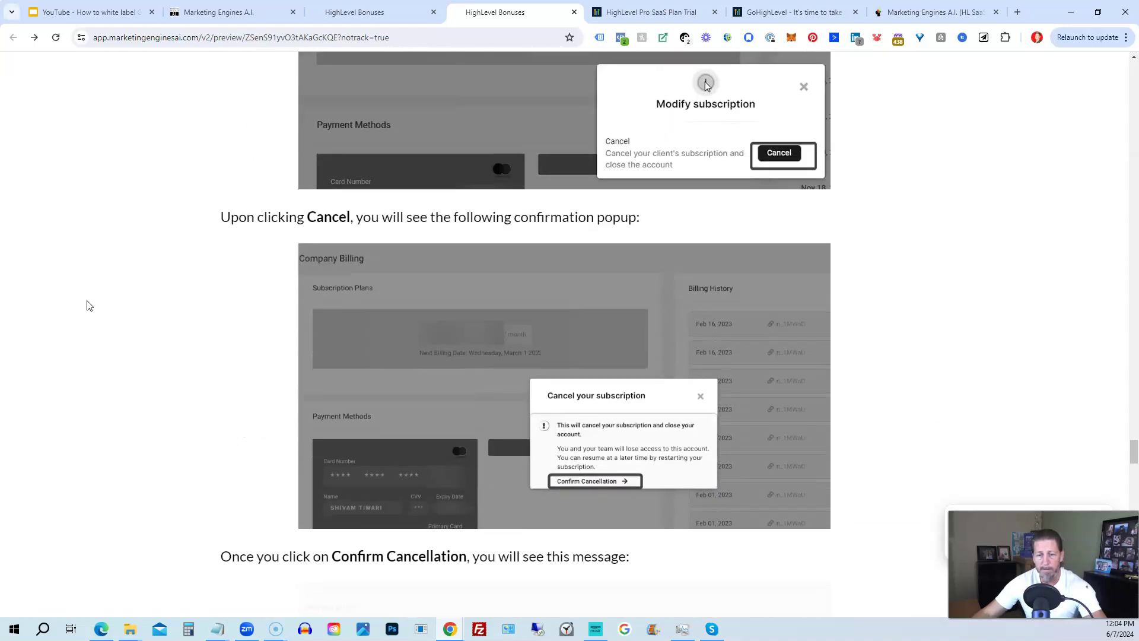
{"action": "scroll", "coordinate": [87, 306], "scroll_direction": "down", "scroll_amount": 1}
{"action": "scroll", "coordinate": [87, 306], "scroll_direction": "down", "scroll_amount": 2}
{"action": "scroll", "coordinate": [88, 305], "scroll_direction": "down", "scroll_amount": 1}
{"action": "scroll", "coordinate": [87, 305], "scroll_direction": "down", "scroll_amount": 2}
{"action": "scroll", "coordinate": [86, 305], "scroll_direction": "down", "scroll_amount": 1}
{"action": "scroll", "coordinate": [85, 306], "scroll_direction": "down", "scroll_amount": 1}
{"action": "scroll", "coordinate": [85, 305], "scroll_direction": "down", "scroll_amount": 1}
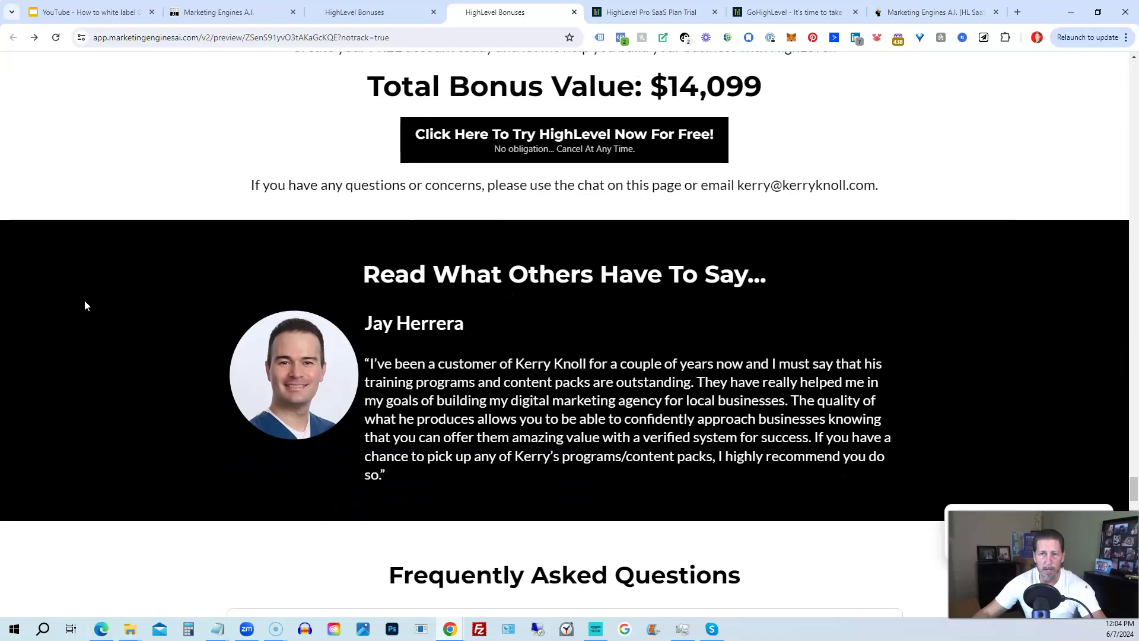
{"action": "scroll", "coordinate": [85, 306], "scroll_direction": "down", "scroll_amount": 5}
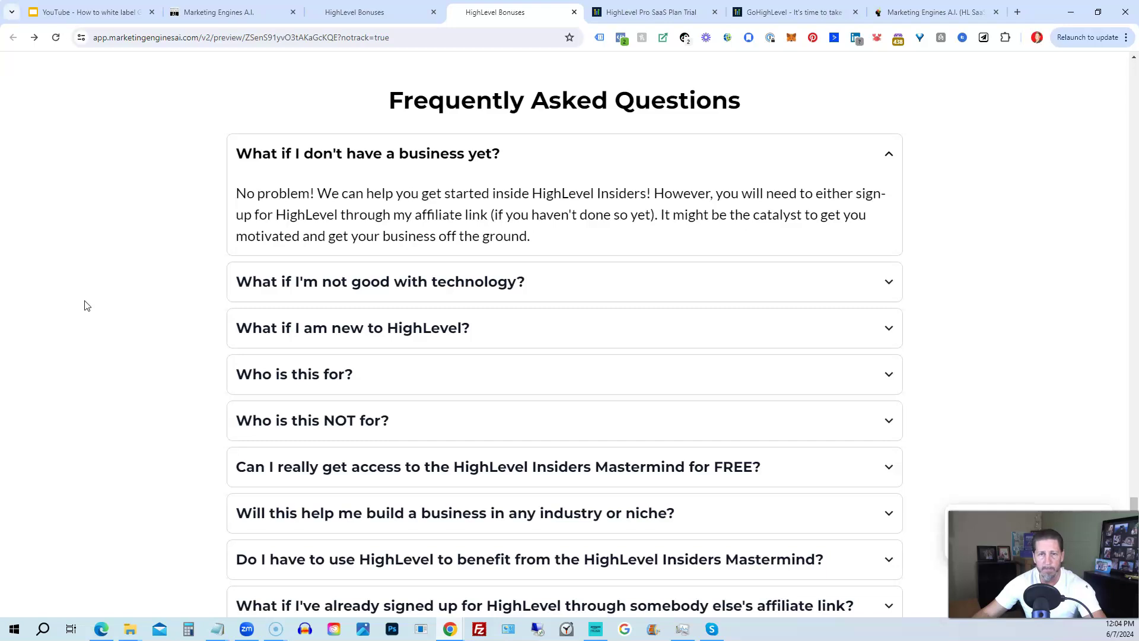
{"action": "scroll", "coordinate": [85, 305], "scroll_direction": "down", "scroll_amount": 1}
{"action": "scroll", "coordinate": [85, 305], "scroll_direction": "up", "scroll_amount": 1}
{"action": "scroll", "coordinate": [85, 304], "scroll_direction": "down", "scroll_amount": 1}
{"action": "scroll", "coordinate": [85, 305], "scroll_direction": "down", "scroll_amount": 2}
{"action": "scroll", "coordinate": [85, 306], "scroll_direction": "down", "scroll_amount": 2}
{"action": "scroll", "coordinate": [86, 306], "scroll_direction": "down", "scroll_amount": 2}
{"action": "scroll", "coordinate": [85, 305], "scroll_direction": "down", "scroll_amount": 1}
{"action": "scroll", "coordinate": [85, 306], "scroll_direction": "down", "scroll_amount": 1}
{"action": "scroll", "coordinate": [86, 306], "scroll_direction": "down", "scroll_amount": 1}
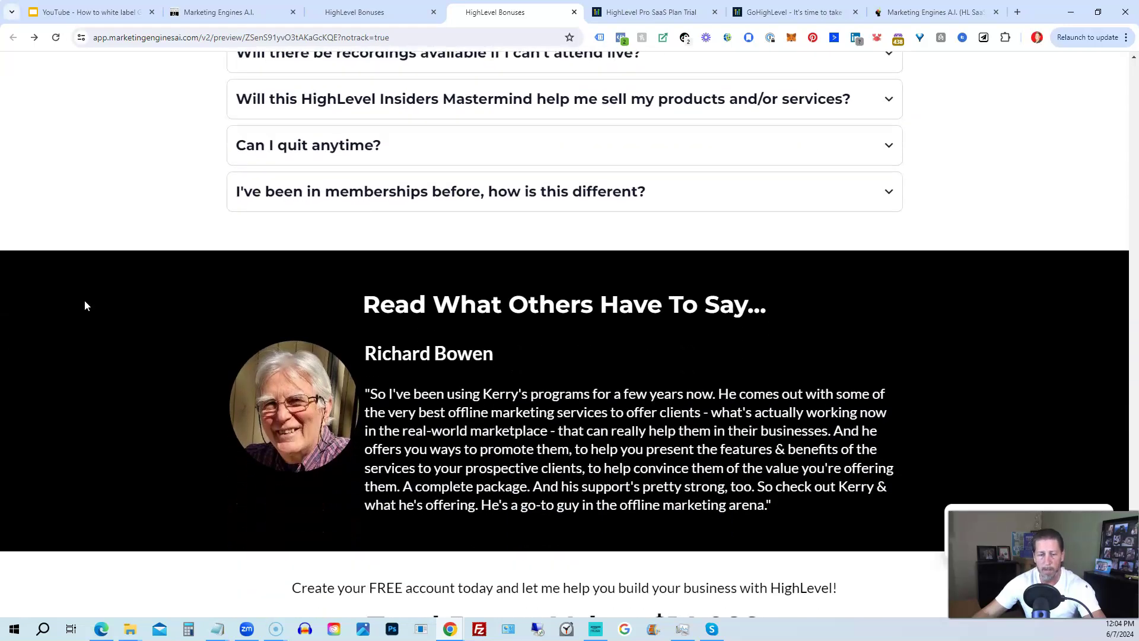
{"action": "scroll", "coordinate": [85, 305], "scroll_direction": "down", "scroll_amount": 1}
{"action": "scroll", "coordinate": [84, 305], "scroll_direction": "down", "scroll_amount": 2}
{"action": "scroll", "coordinate": [84, 306], "scroll_direction": "down", "scroll_amount": 1}
{"action": "scroll", "coordinate": [83, 305], "scroll_direction": "down", "scroll_amount": 1}
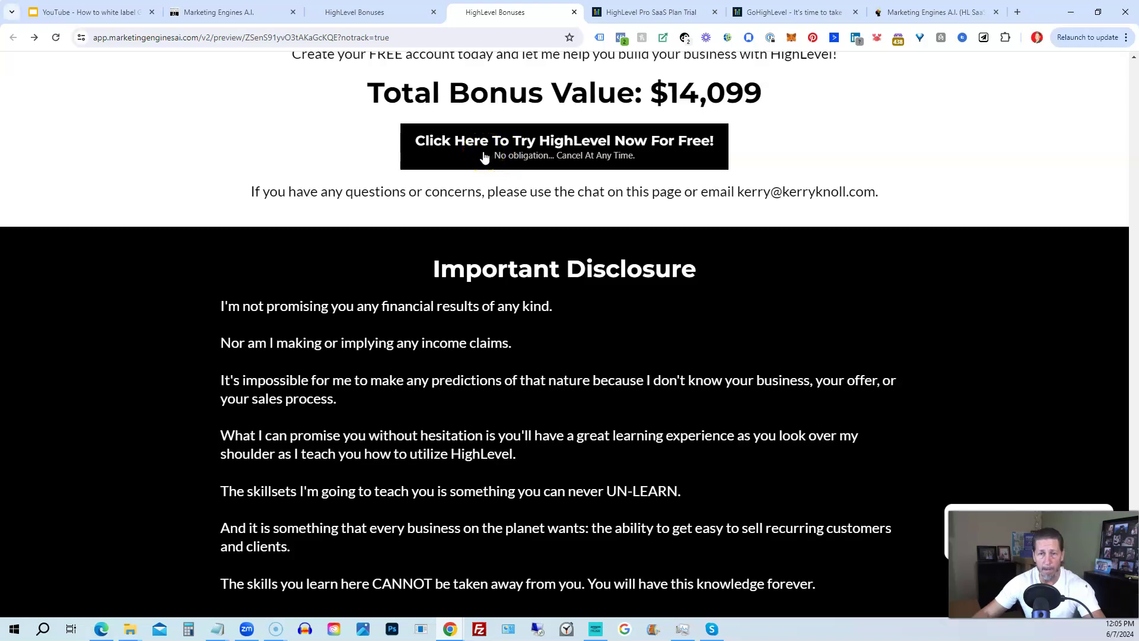
Open the 'Try HighLevel Now For FREE!' popup and look over its purchase, trial and upgrade links
{"action": "left_click", "coordinate": [483, 157]}
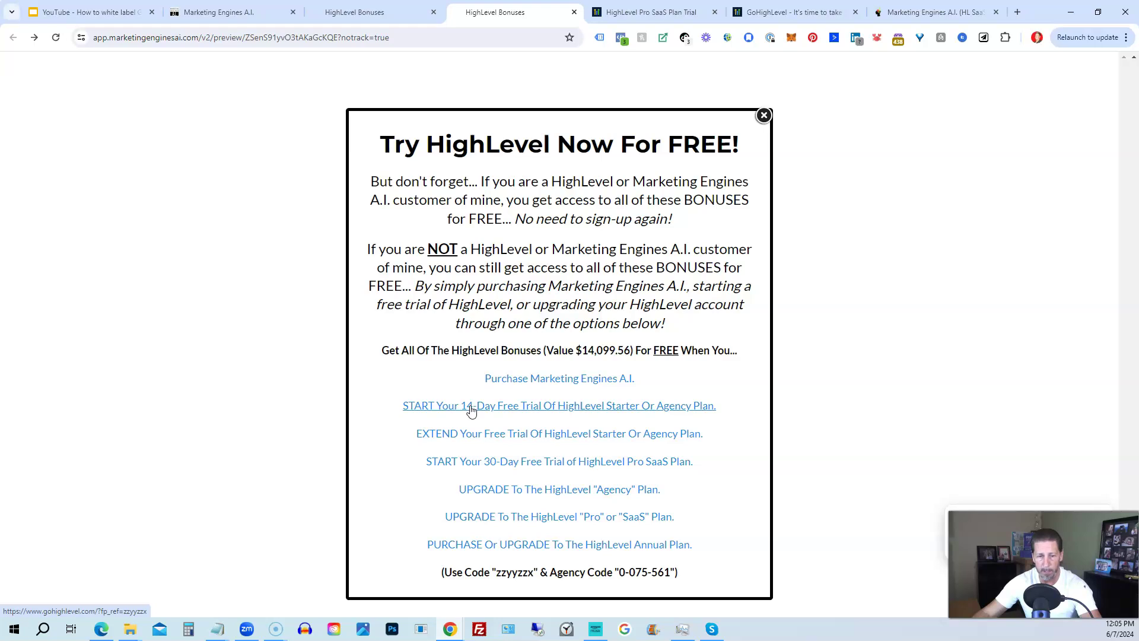
{"action": "left_click", "coordinate": [471, 443]}
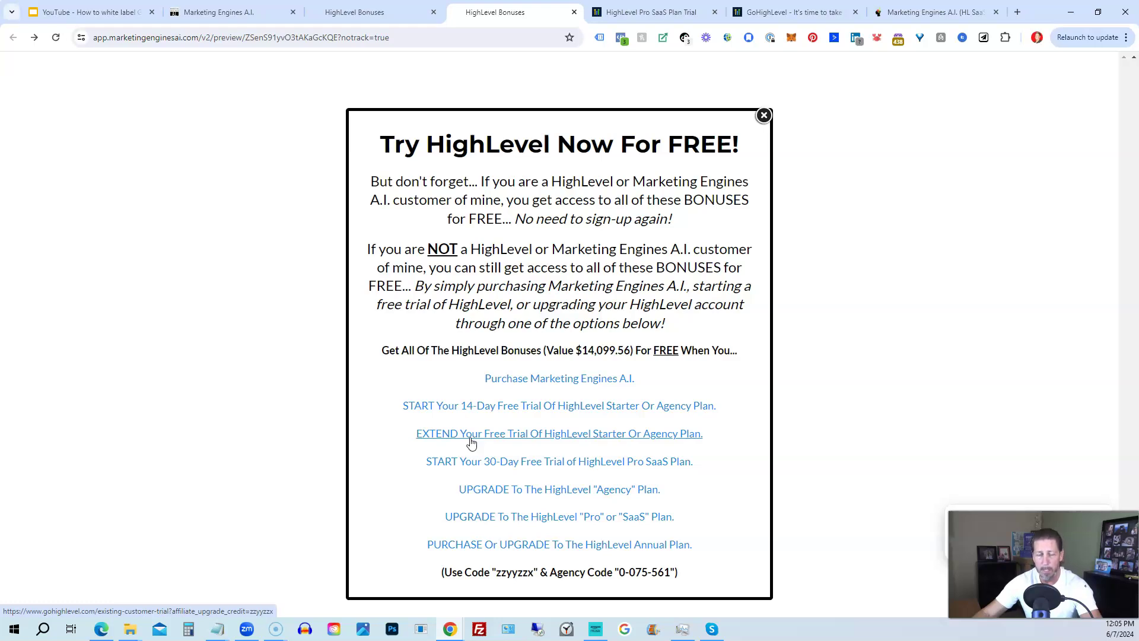
{"action": "left_click", "coordinate": [461, 438]}
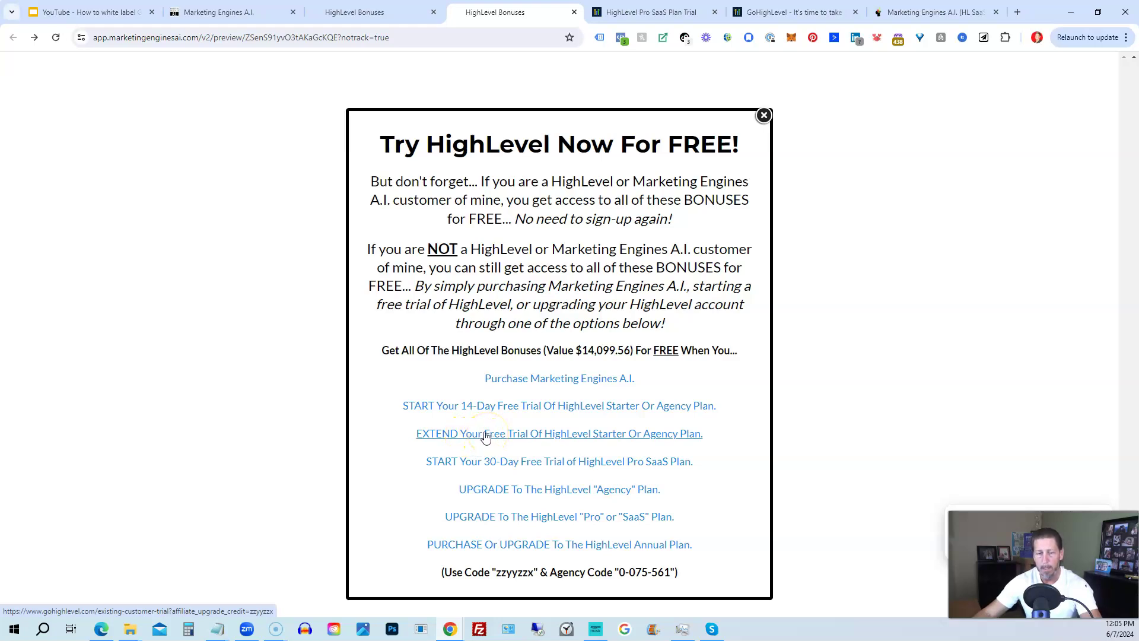
{"action": "left_click", "coordinate": [479, 465]}
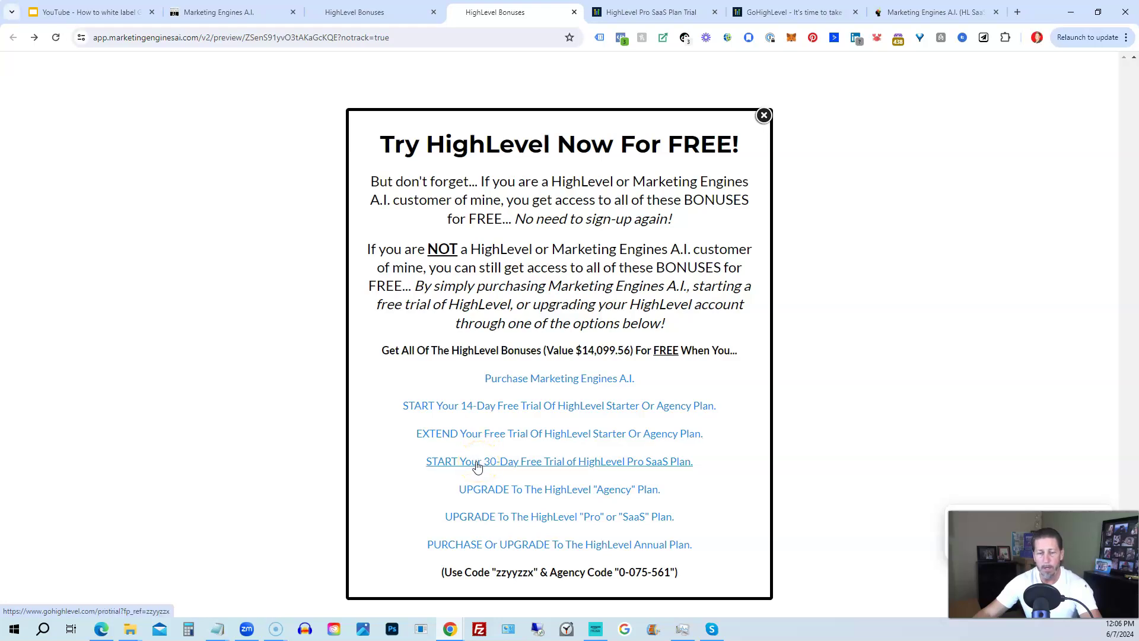
{"action": "left_click", "coordinate": [473, 466]}
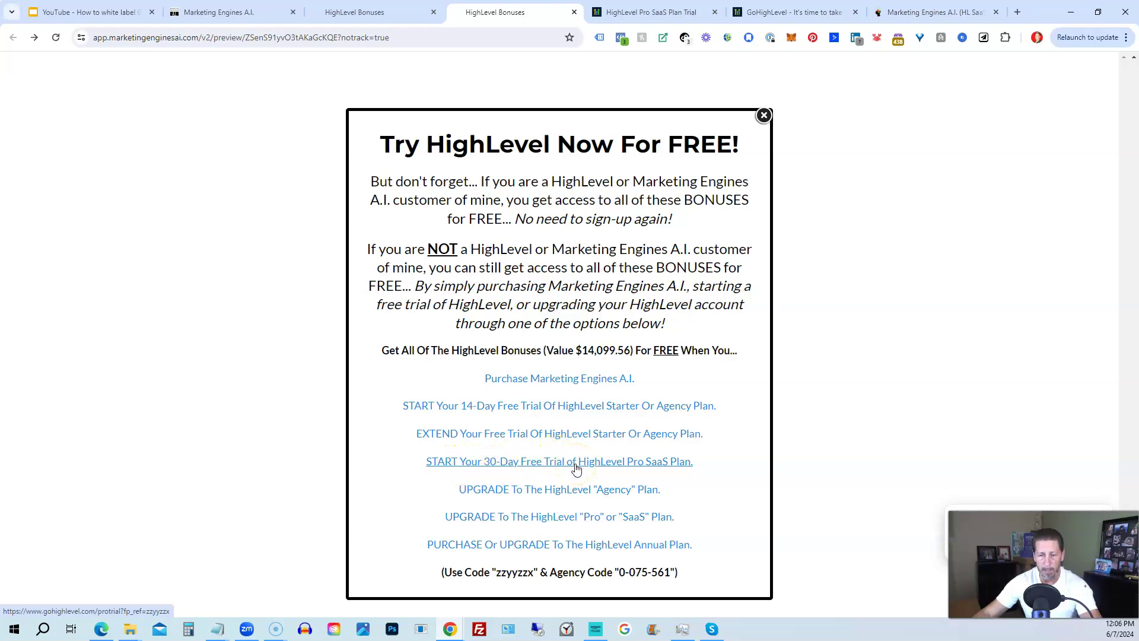
{"action": "left_click", "coordinate": [464, 463]}
{"action": "left_click", "coordinate": [386, 467]}
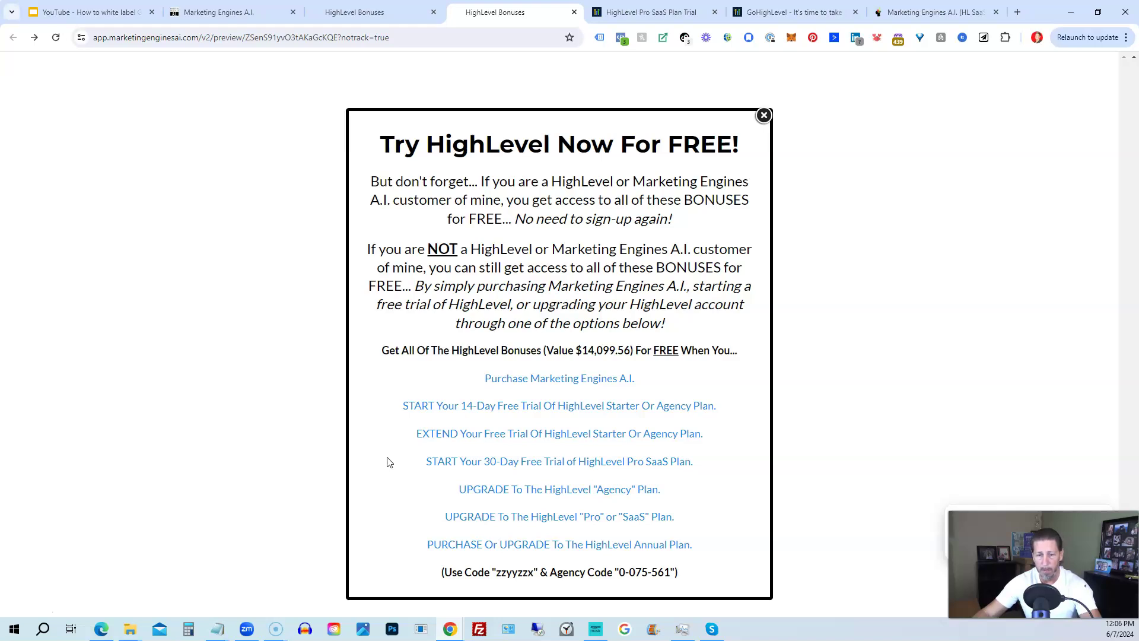
{"action": "left_click", "coordinate": [400, 472]}
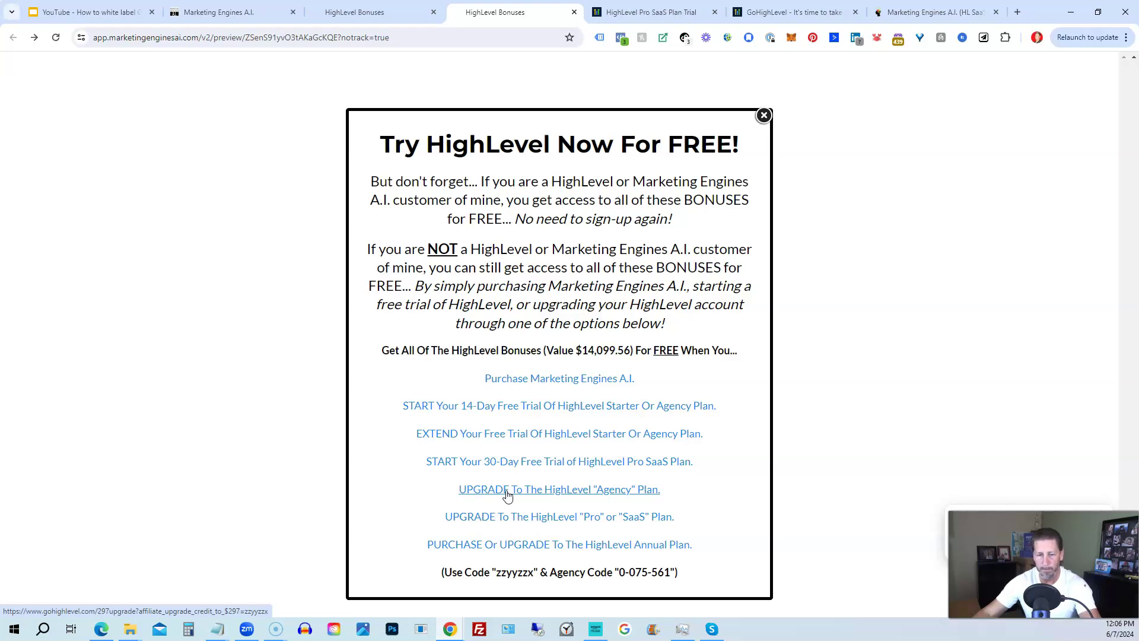
{"action": "left_click", "coordinate": [487, 525]}
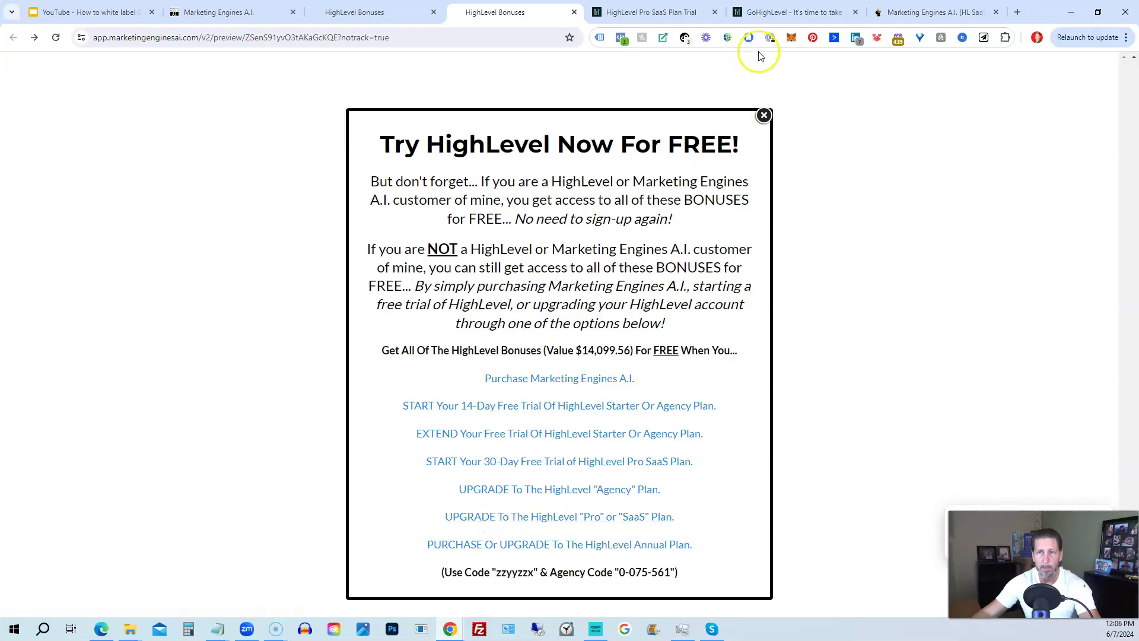
{"action": "left_click", "coordinate": [771, 11]}
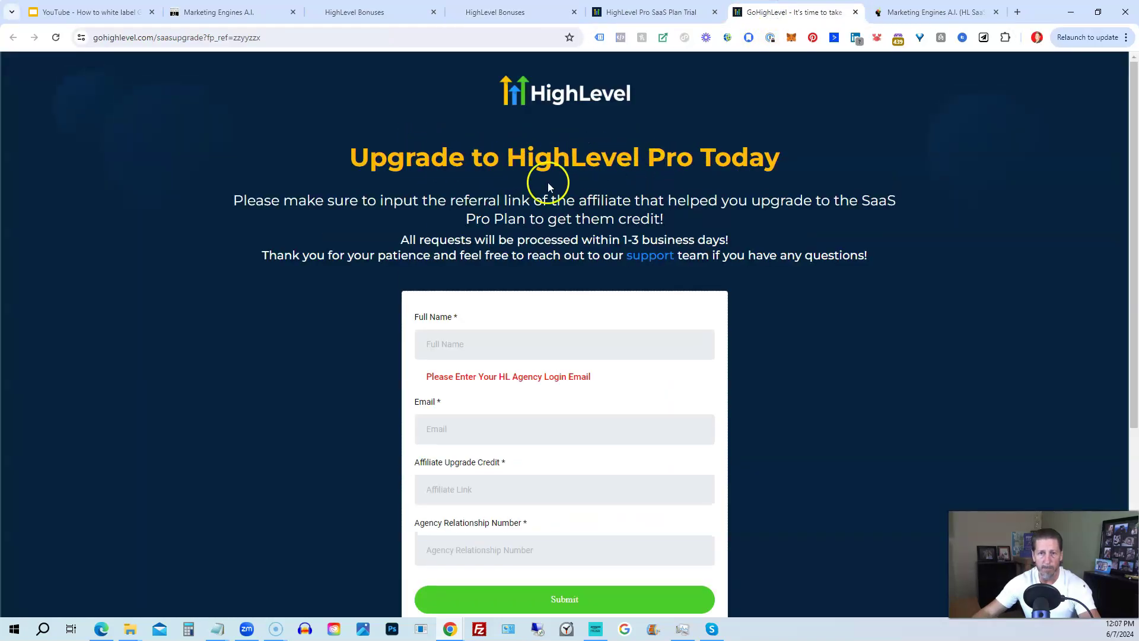
{"action": "scroll", "coordinate": [337, 267], "scroll_direction": "down", "scroll_amount": 1}
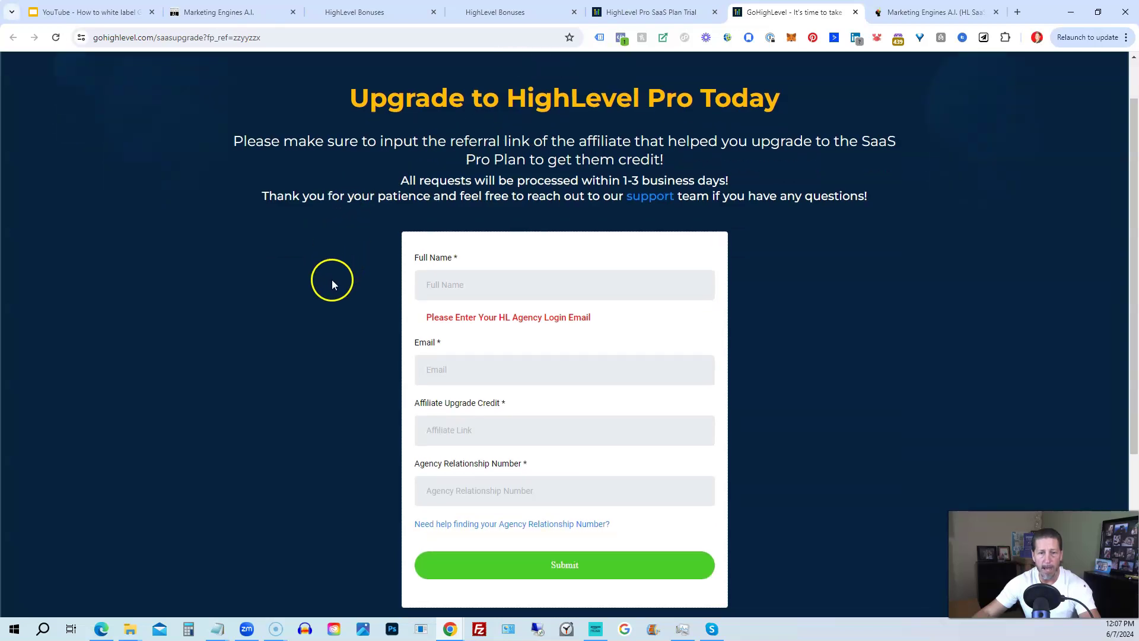
{"action": "scroll", "coordinate": [333, 285], "scroll_direction": "down", "scroll_amount": 1}
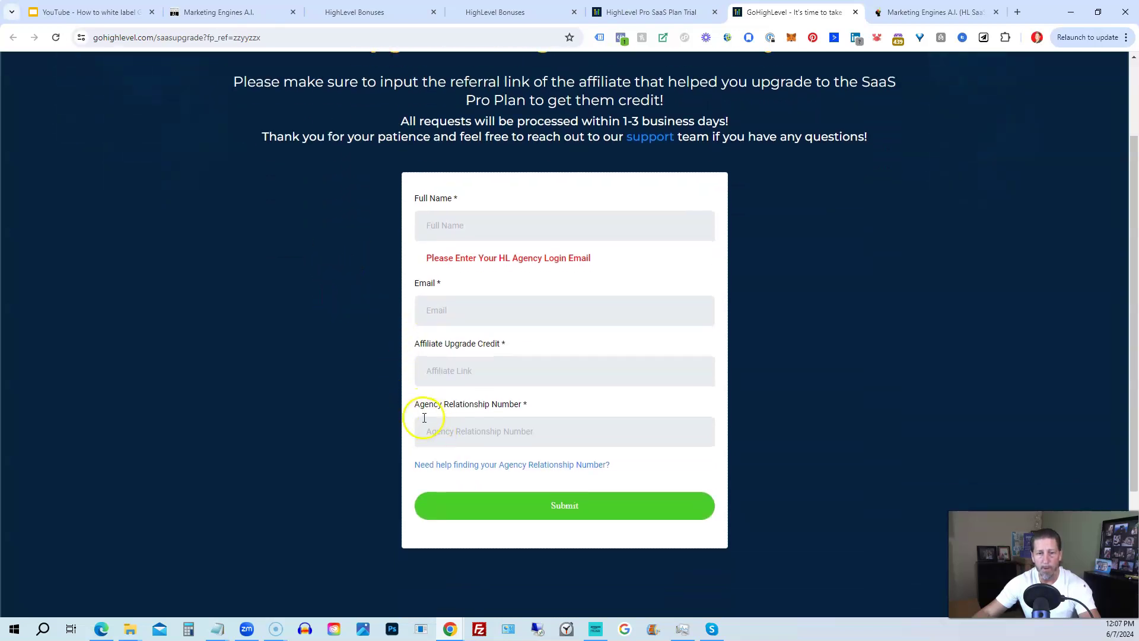
{"action": "left_click", "coordinate": [657, 12]}
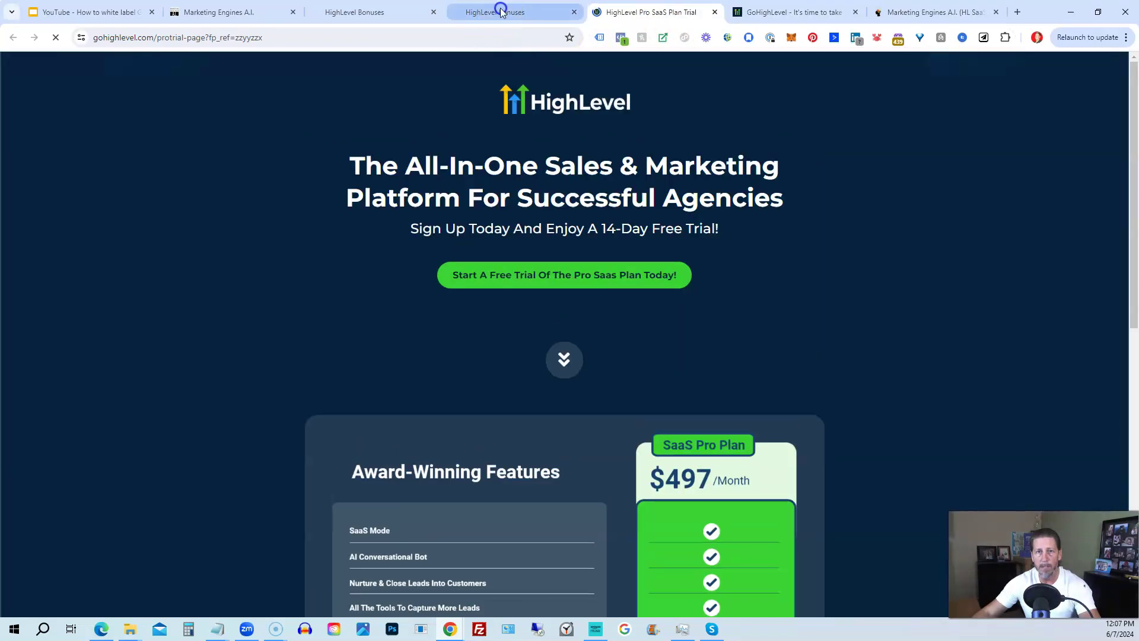
{"action": "left_click", "coordinate": [497, 12]}
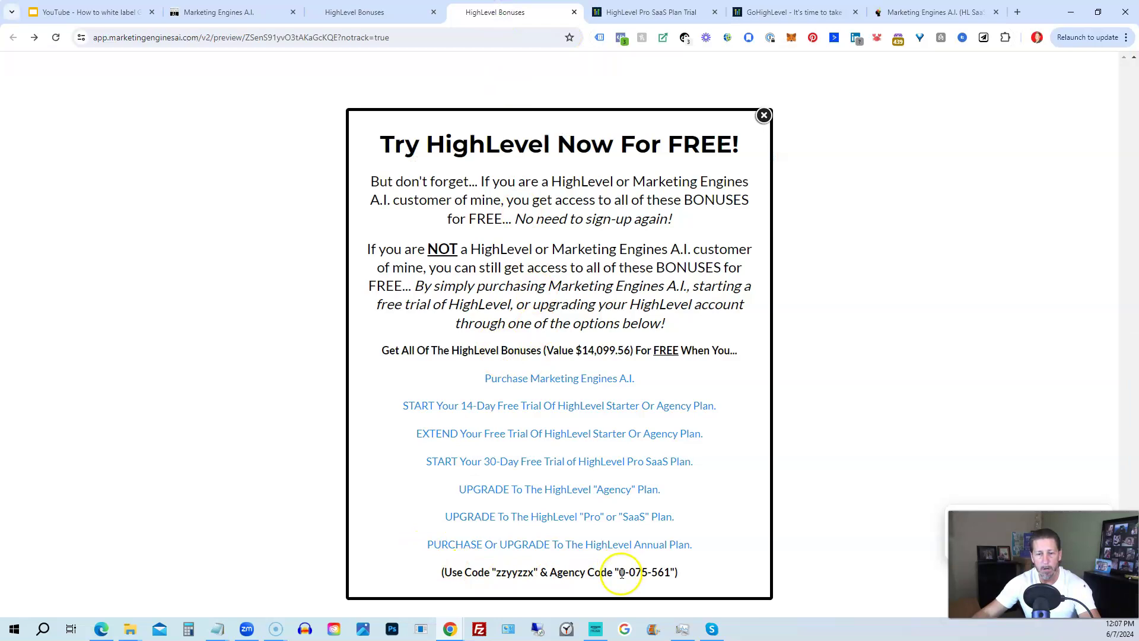
{"action": "left_click_drag", "start_coordinate": [620, 572], "coordinate": [671, 572]}
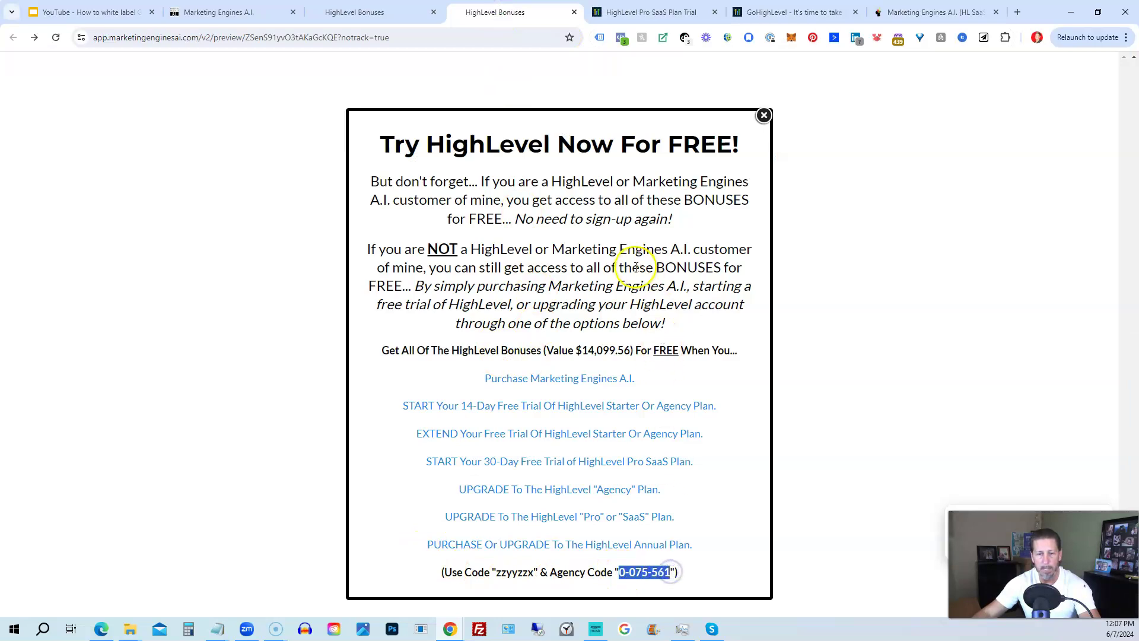
{"action": "left_click_drag", "start_coordinate": [495, 572], "coordinate": [534, 574]}
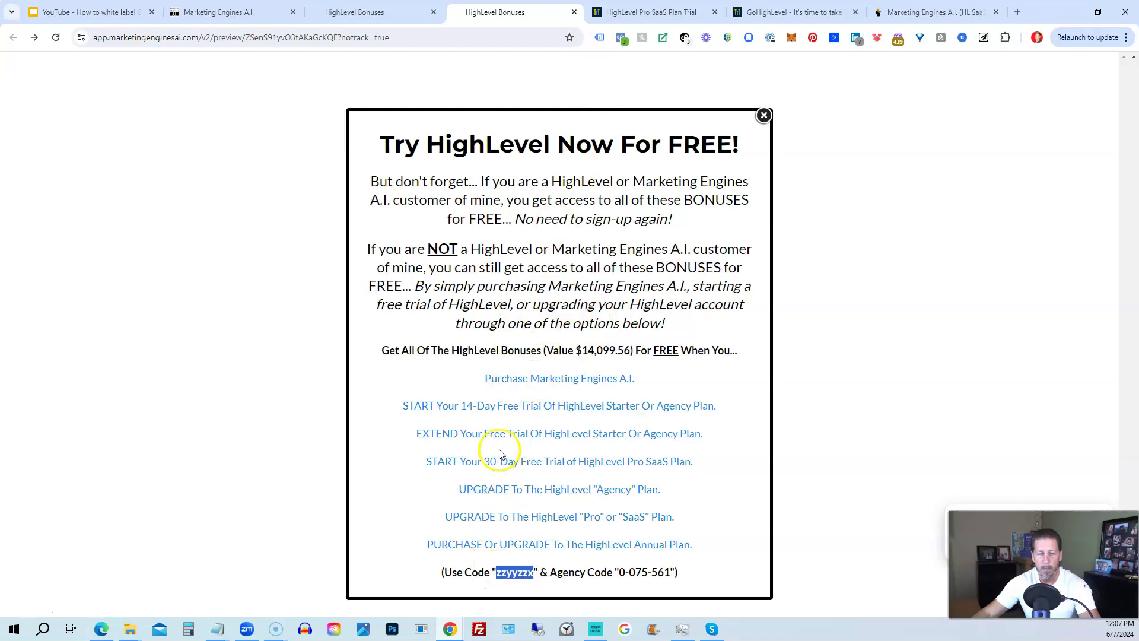
Revisit the Upgrade to HighLevel Pro page, then settle on the Pro SaaS Plan trial page
{"action": "left_click", "coordinate": [754, 12]}
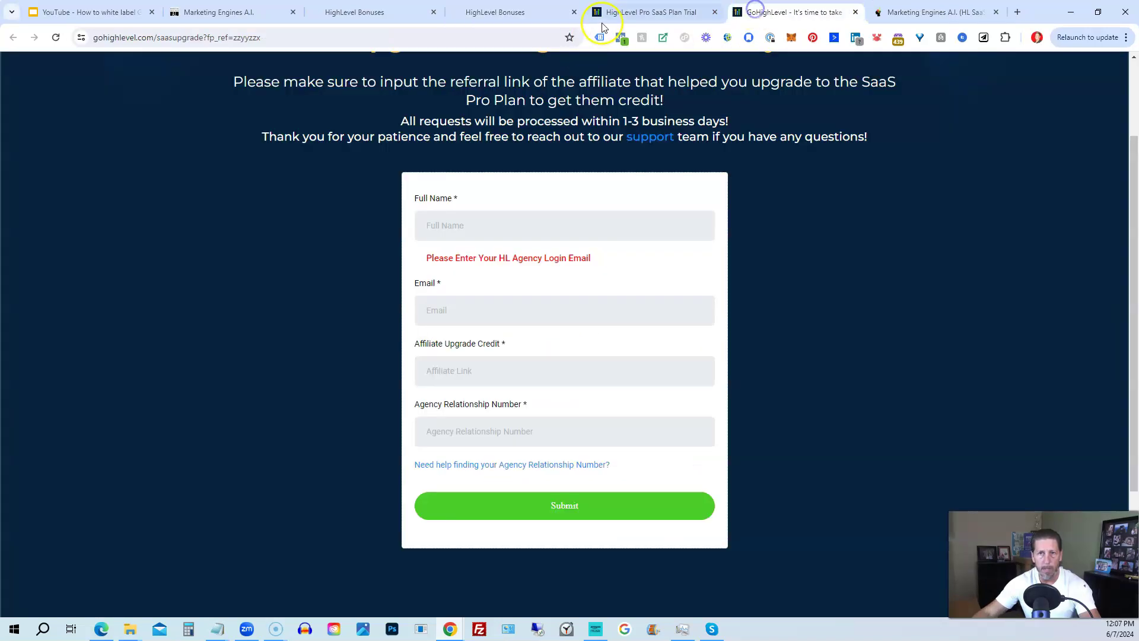
{"action": "left_click", "coordinate": [530, 11]}
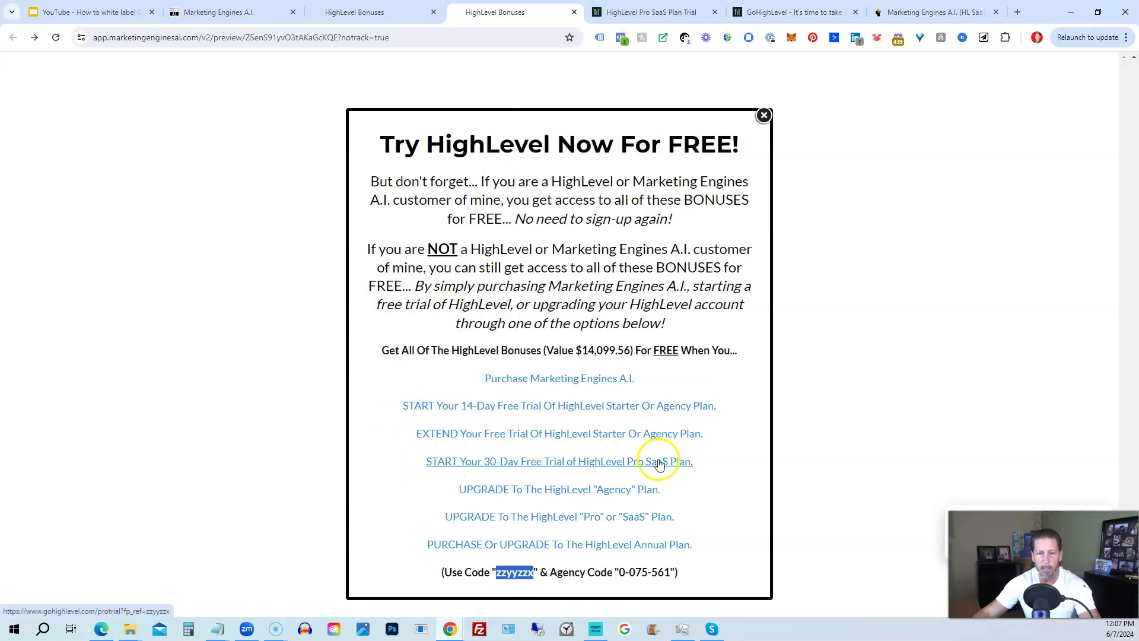
{"action": "left_click", "coordinate": [644, 13]}
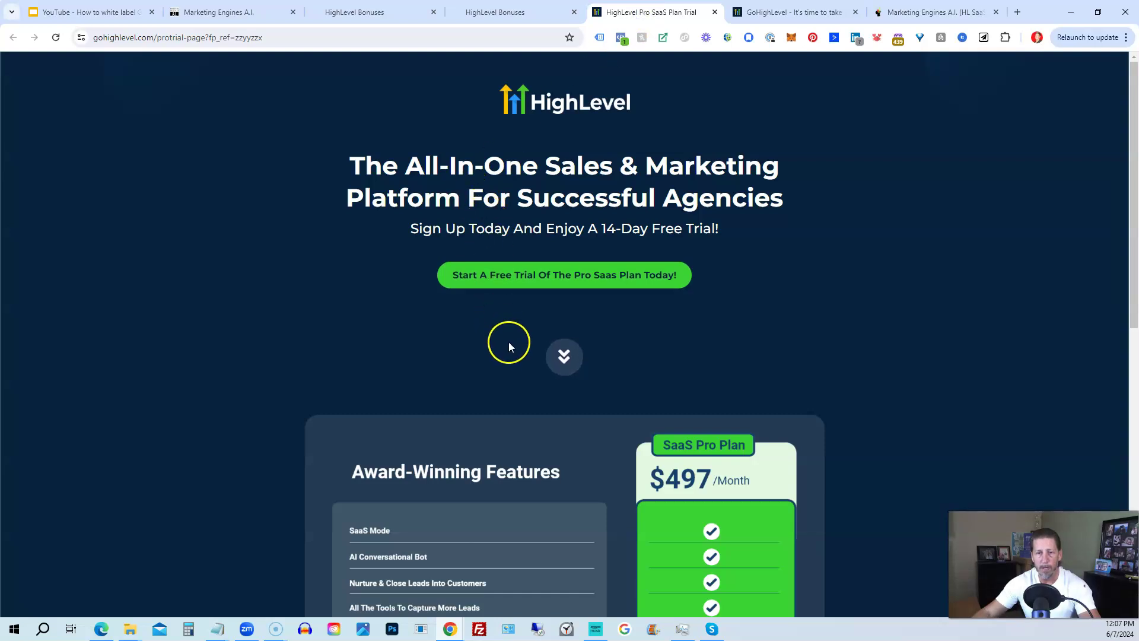
{"action": "scroll", "coordinate": [502, 338], "scroll_direction": "down", "scroll_amount": 2}
{"action": "scroll", "coordinate": [494, 327], "scroll_direction": "down", "scroll_amount": 2}
{"action": "scroll", "coordinate": [543, 382], "scroll_direction": "down", "scroll_amount": 3}
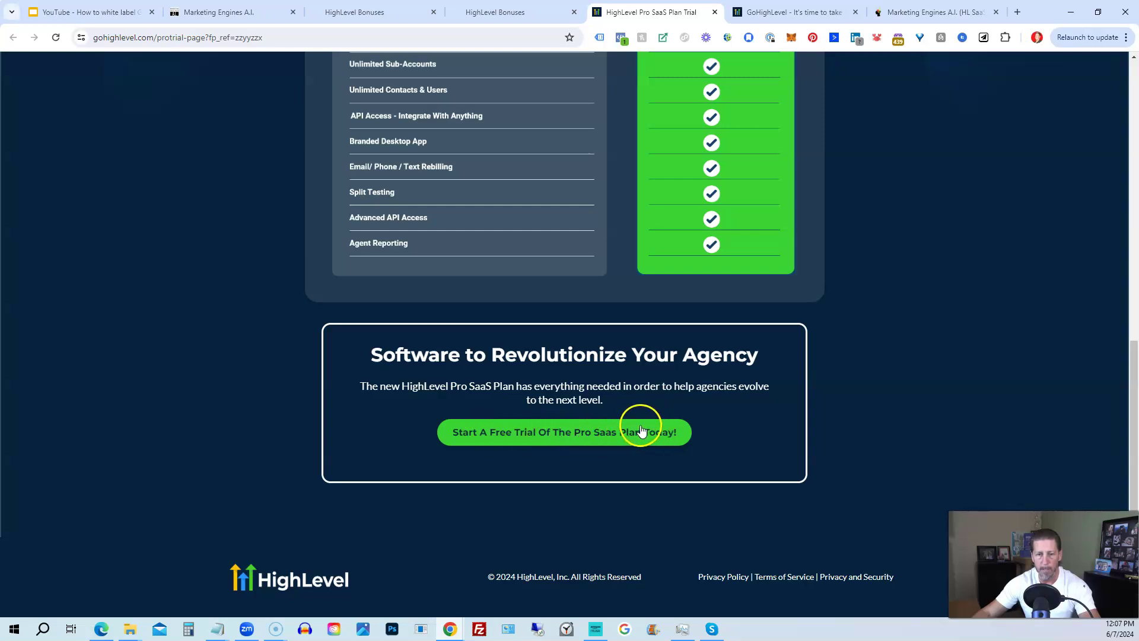
{"action": "scroll", "coordinate": [579, 391], "scroll_direction": "up", "scroll_amount": 1}
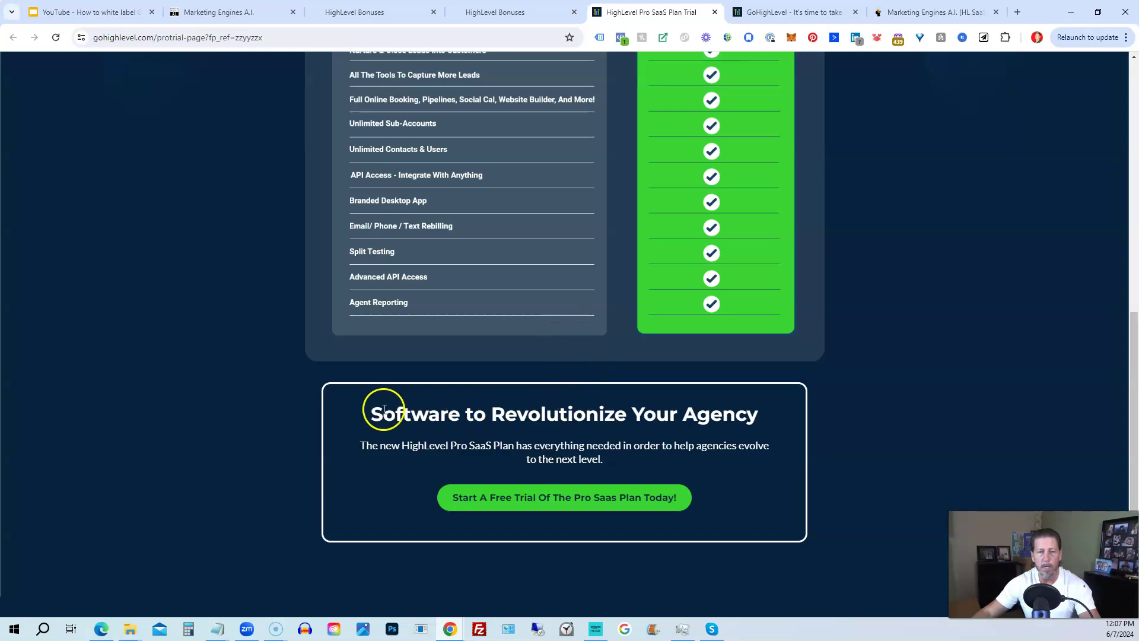
{"action": "scroll", "coordinate": [382, 405], "scroll_direction": "up", "scroll_amount": 3}
{"action": "scroll", "coordinate": [382, 409], "scroll_direction": "up", "scroll_amount": 3}
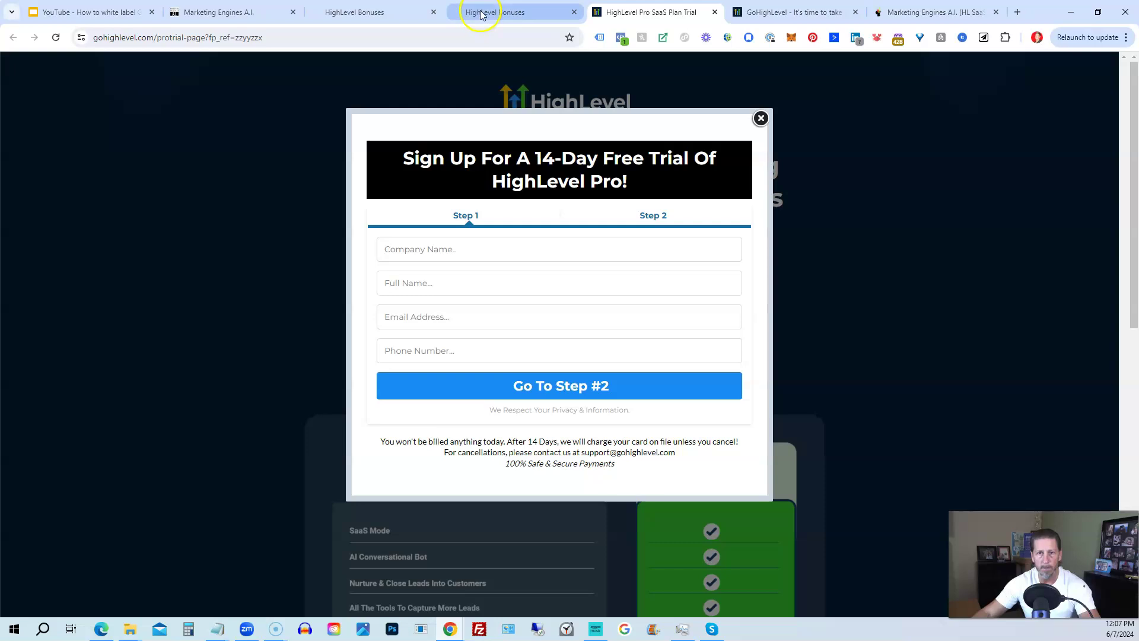
Return to the HighLevel Bonuses tab, where the popup shows the highlighted referral code
{"action": "left_click", "coordinate": [470, 14]}
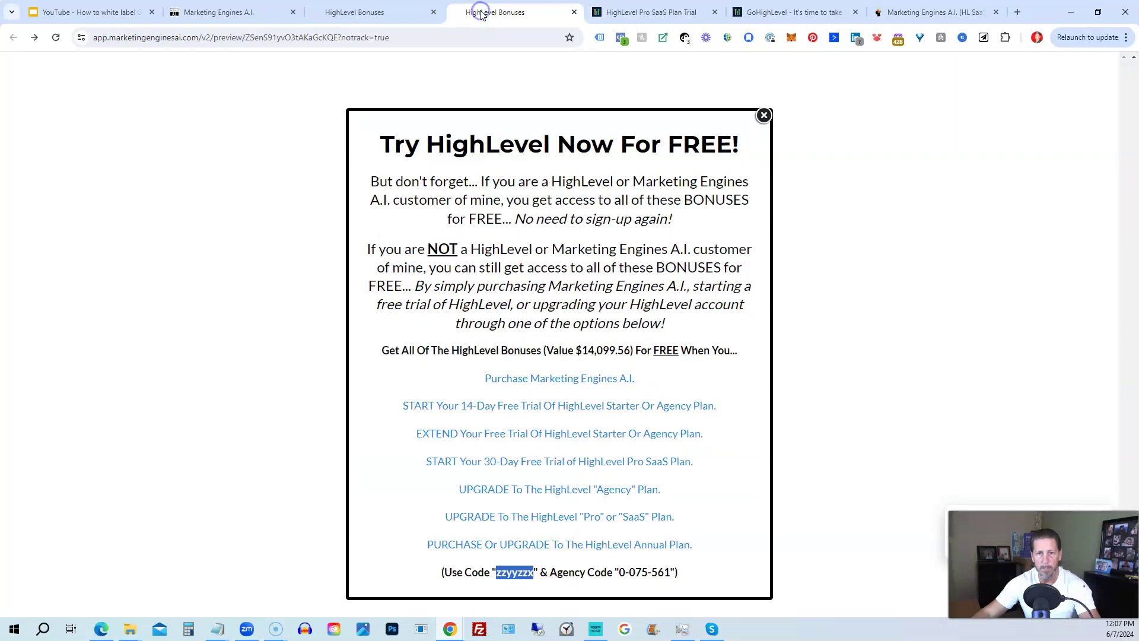